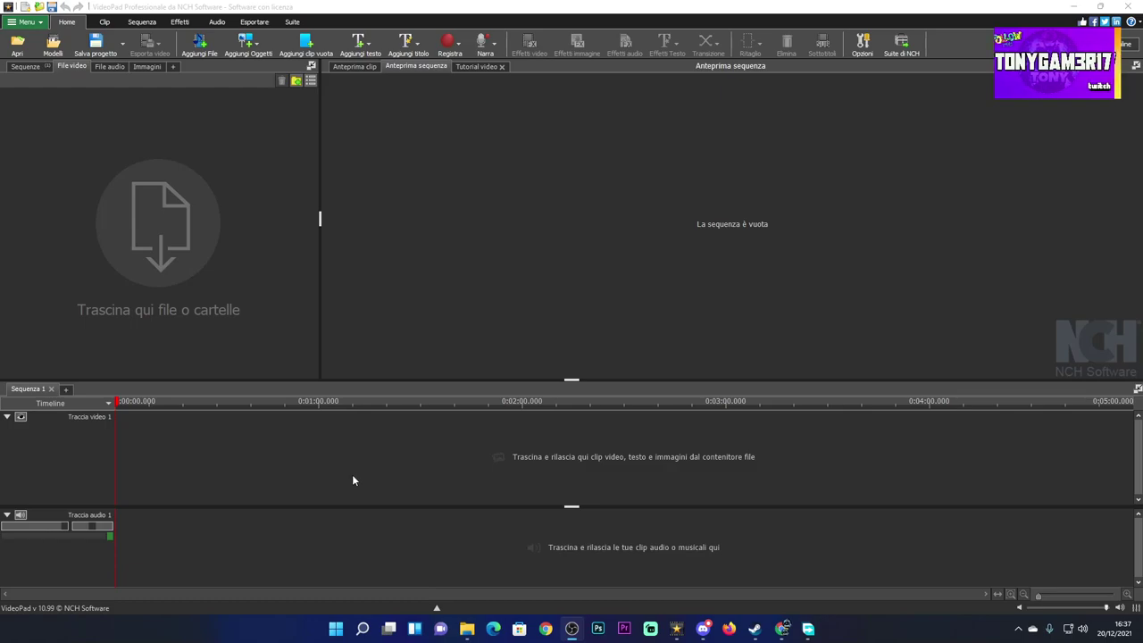
pyautogui.click(465, 628)
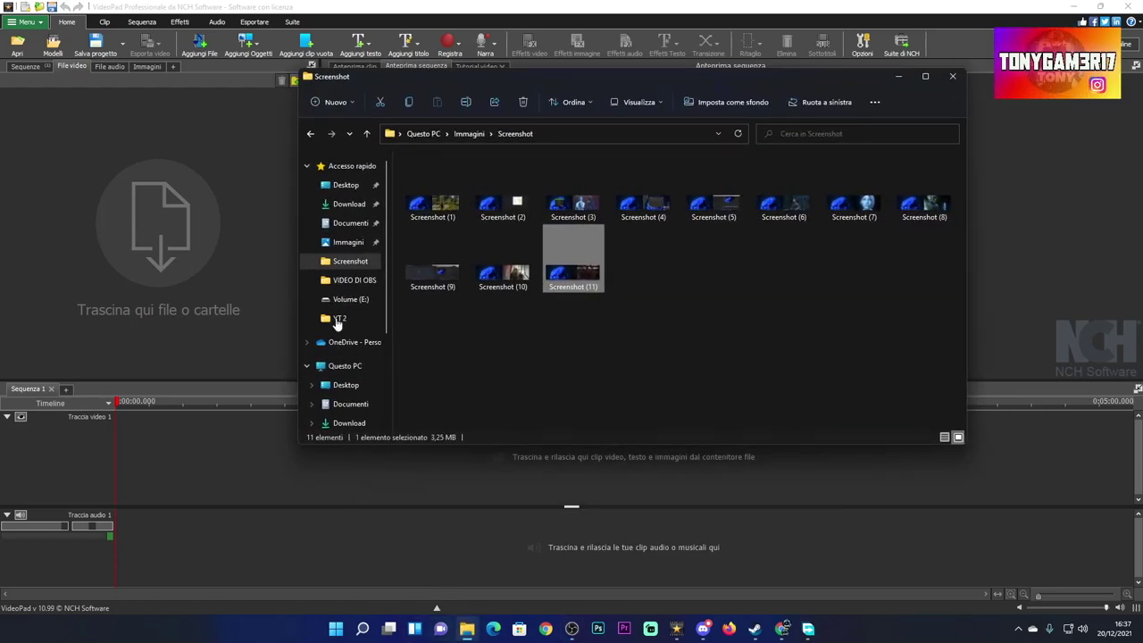
pyautogui.click(956, 77)
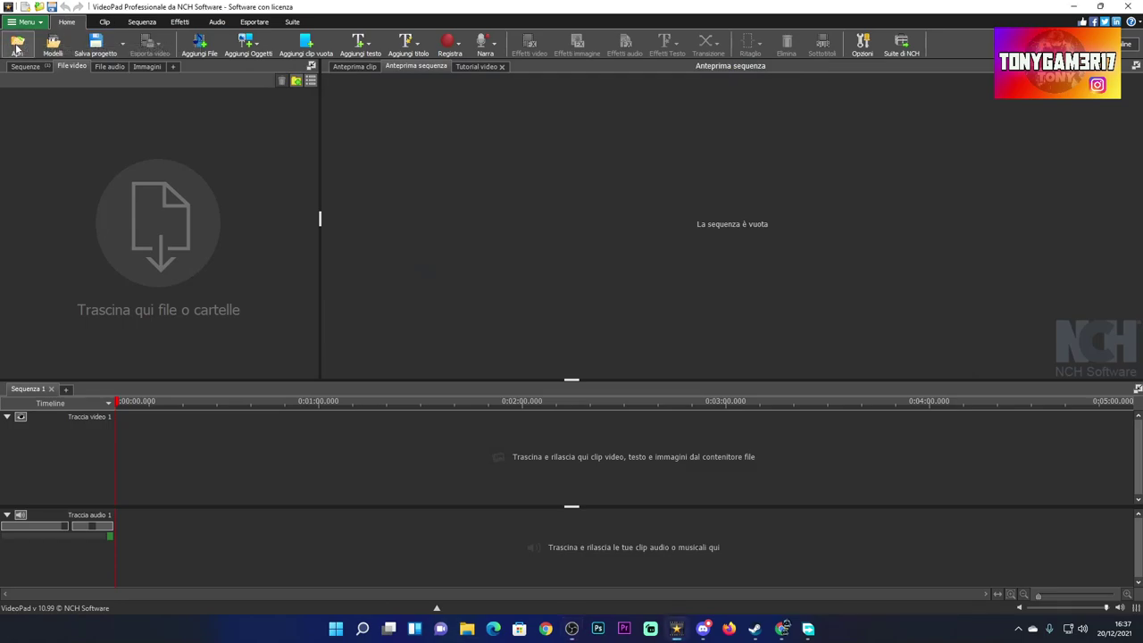
# - Import the DUN DUN DUNNN sound from the sound effects folder in CARTELLA EFFETTI and place it at the start of audio track 1
pyautogui.click(16, 47)
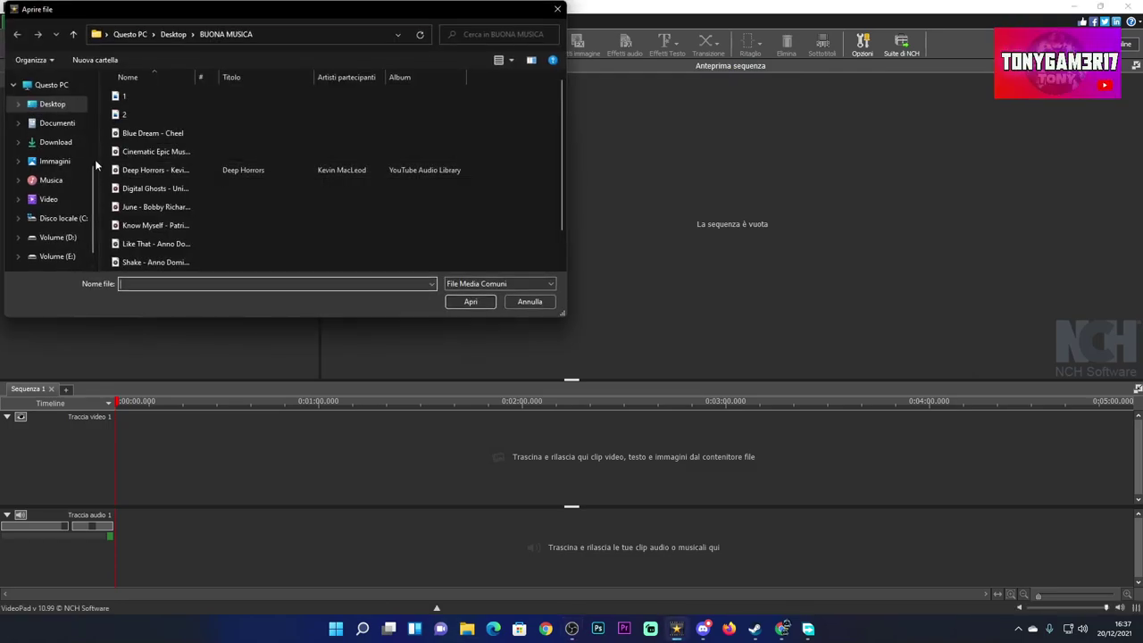
pyautogui.click(61, 105)
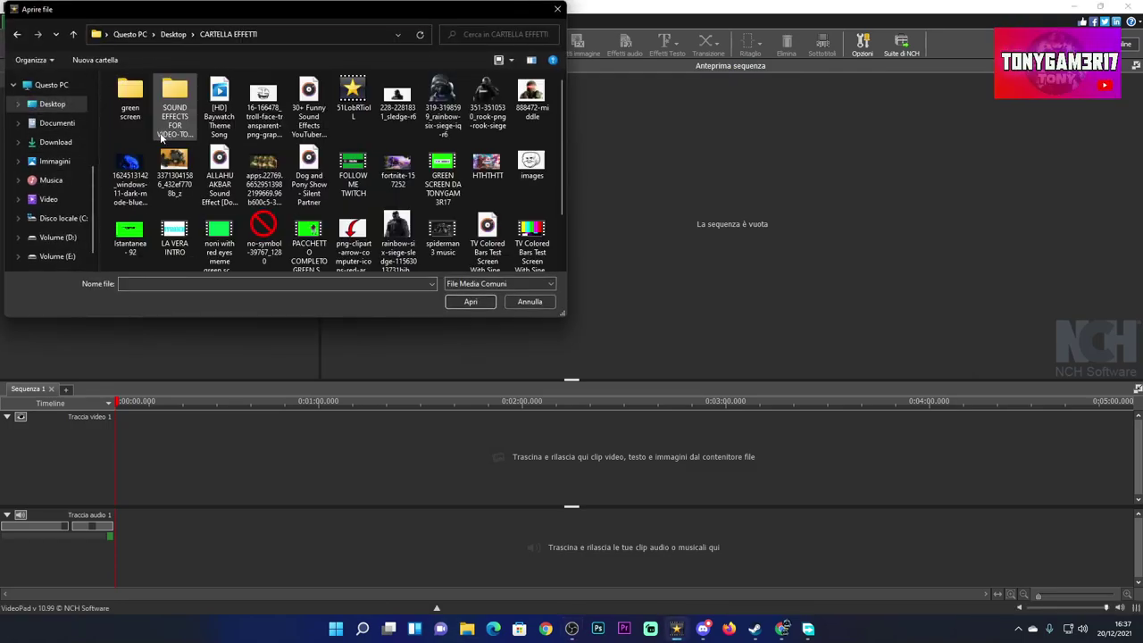
pyautogui.doubleClick(176, 126)
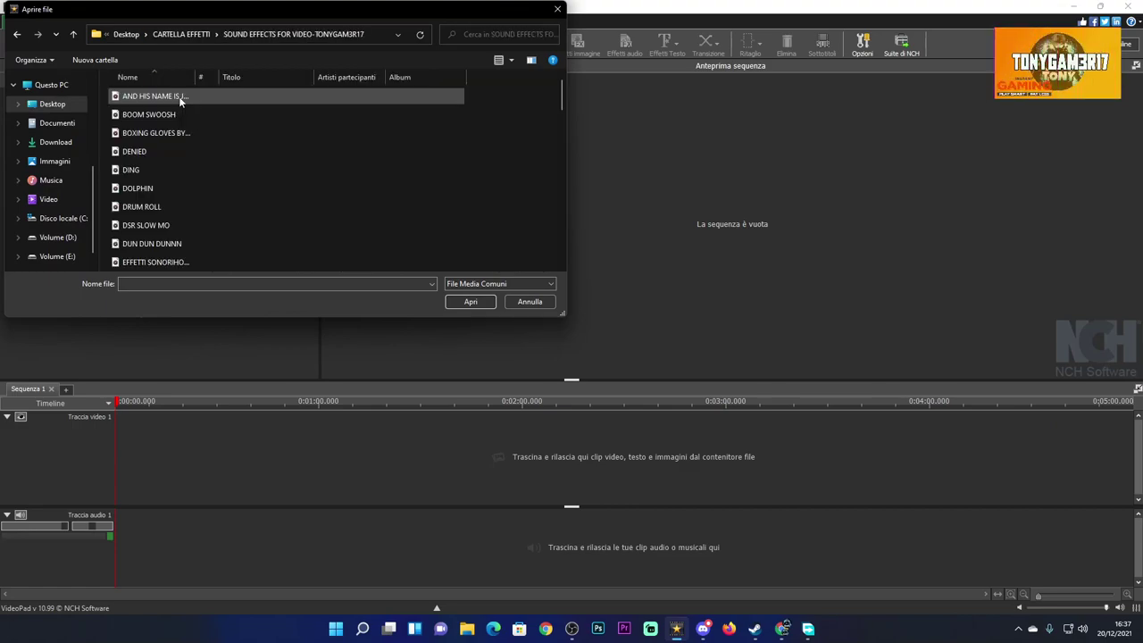
pyautogui.click(148, 244)
pyautogui.click(471, 301)
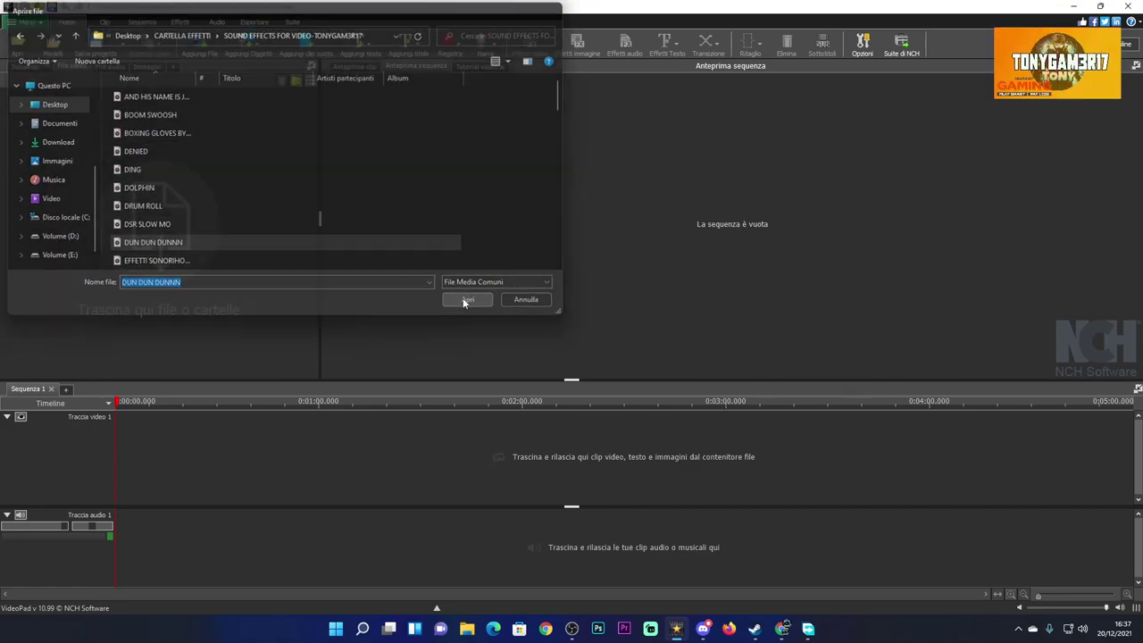
pyautogui.moveTo(36, 107); pyautogui.dragTo(158, 521)
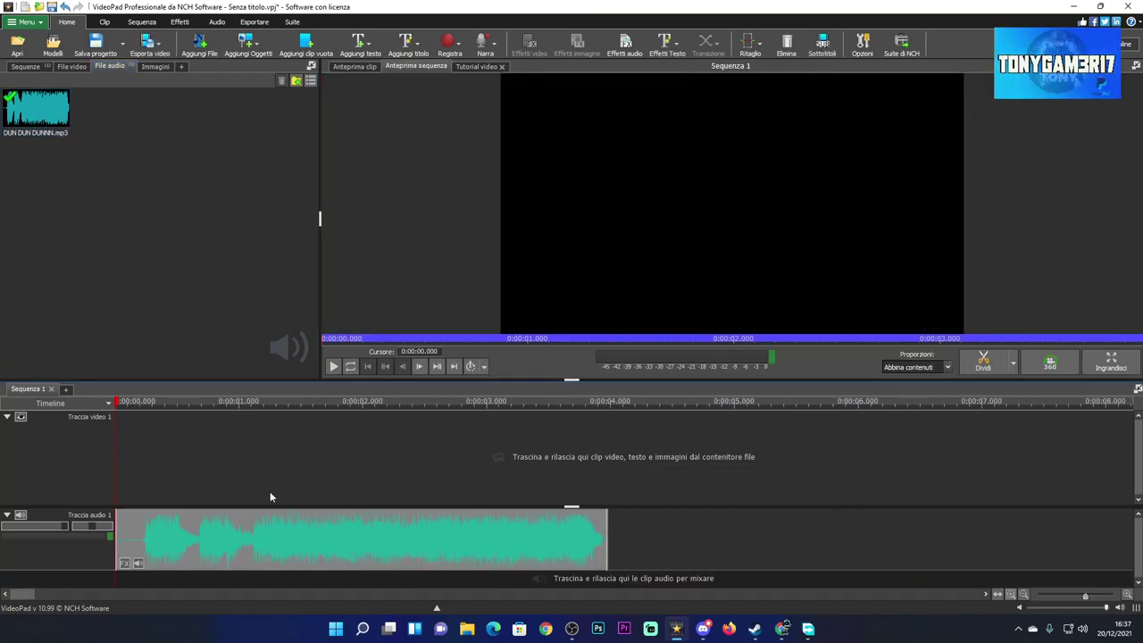
# - Play the sound clip through and move the playhead back to its first beat, at about 0:00:00.245
pyautogui.click(333, 366)
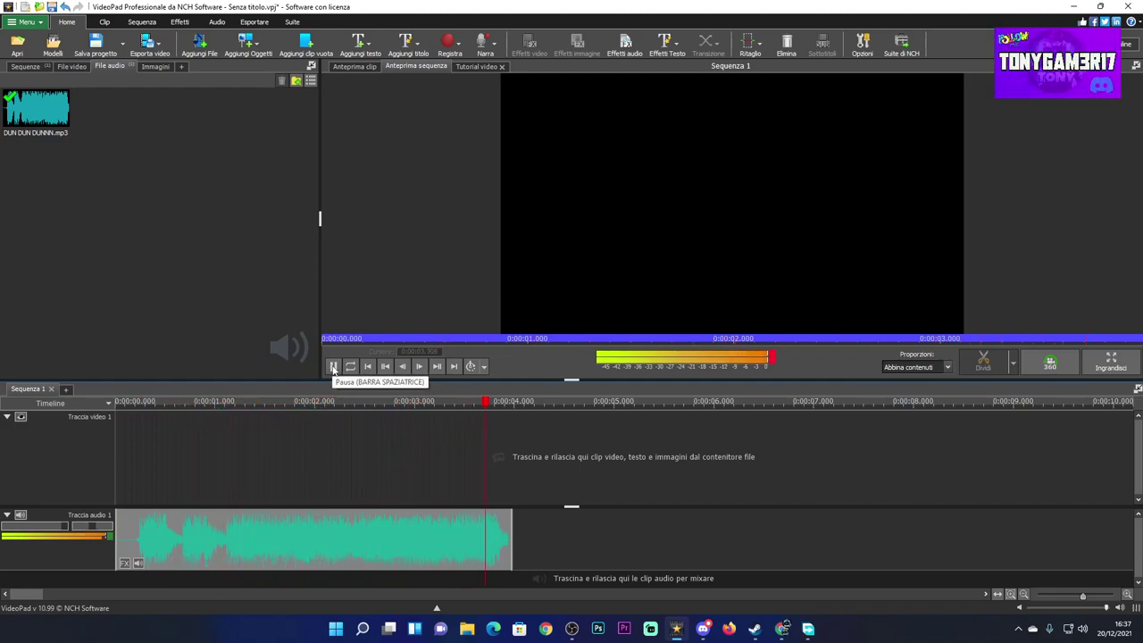
pyautogui.click(333, 366)
pyautogui.moveTo(507, 403)
pyautogui.mouseDown()
pyautogui.moveTo(98, 437)
pyautogui.moveTo(140, 439)
pyautogui.mouseUp()
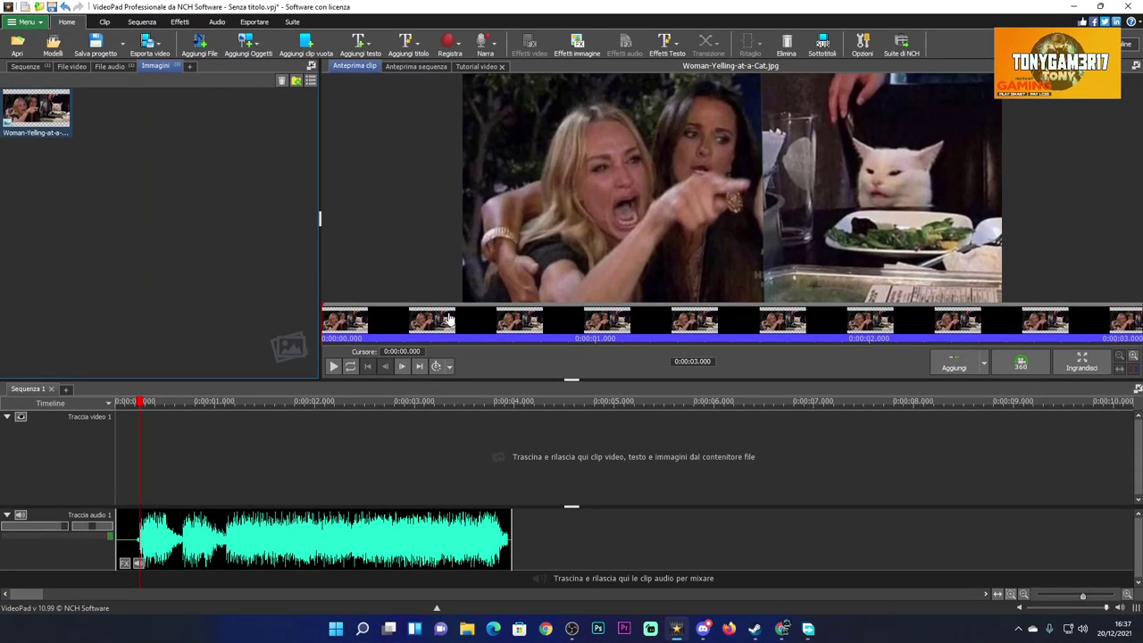
# - Place the Woman-Yelling-at-a-Cat image at the start of video track 1 and move the playhead to about 0:00:00.221
pyautogui.moveTo(35, 111); pyautogui.dragTo(196, 461)
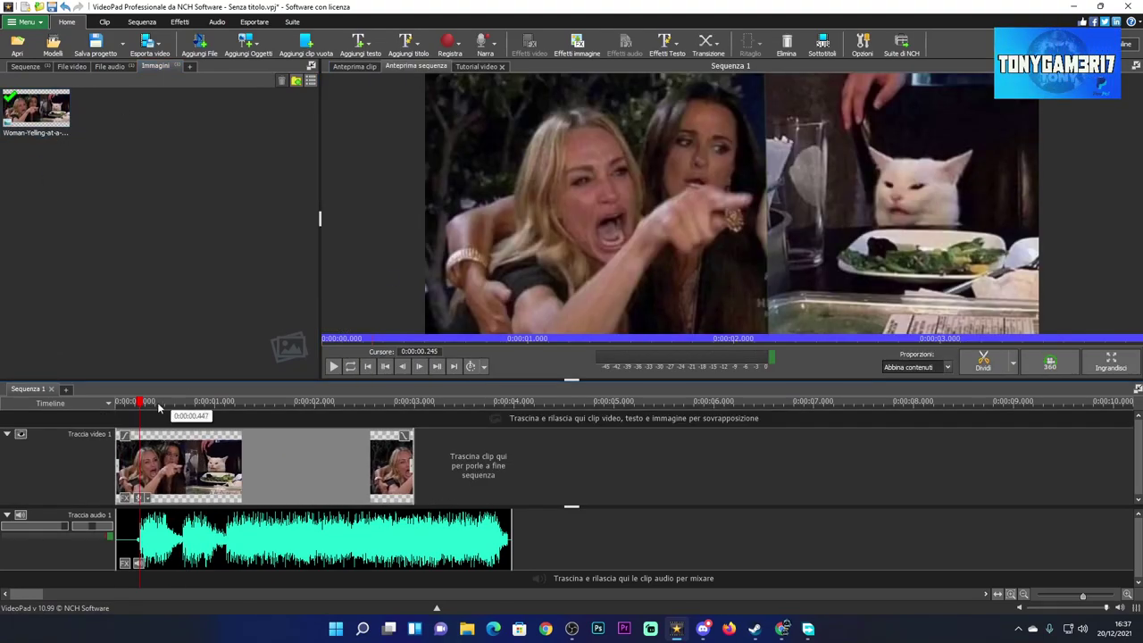
pyautogui.moveTo(143, 405); pyautogui.dragTo(95, 408)
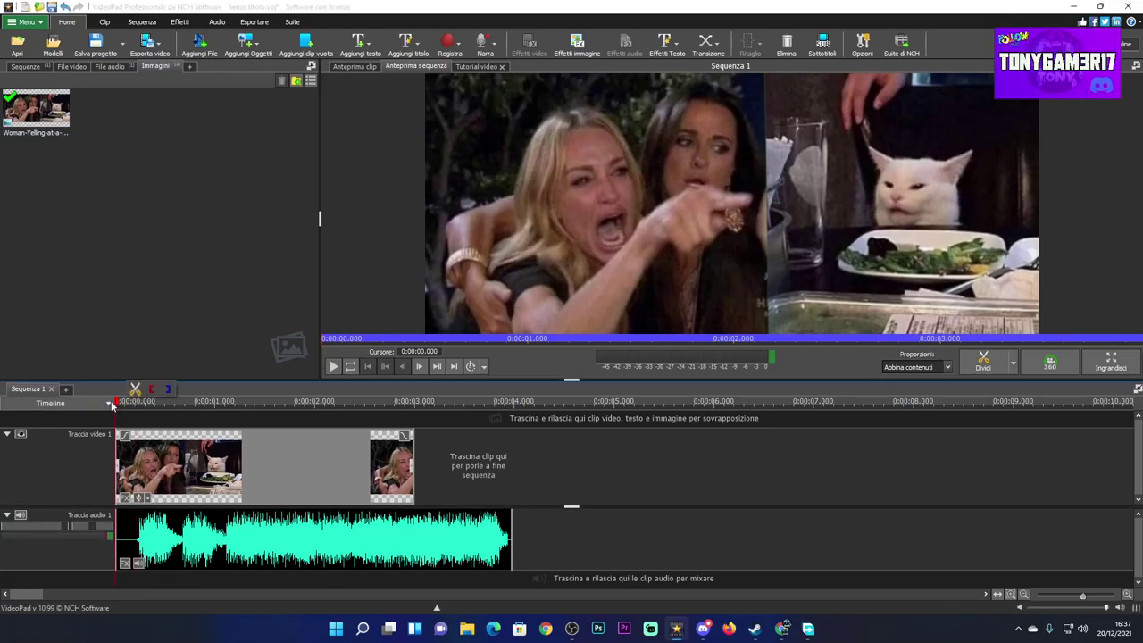
pyautogui.moveTo(130, 409)
pyautogui.mouseDown()
pyautogui.moveTo(146, 404)
pyautogui.moveTo(137, 412)
pyautogui.mouseUp()
# - Play and scrub through the sequence at a closer timeline zoom to examine where the beats fall in the audio waveform
pyautogui.scroll(4, 222, 554)
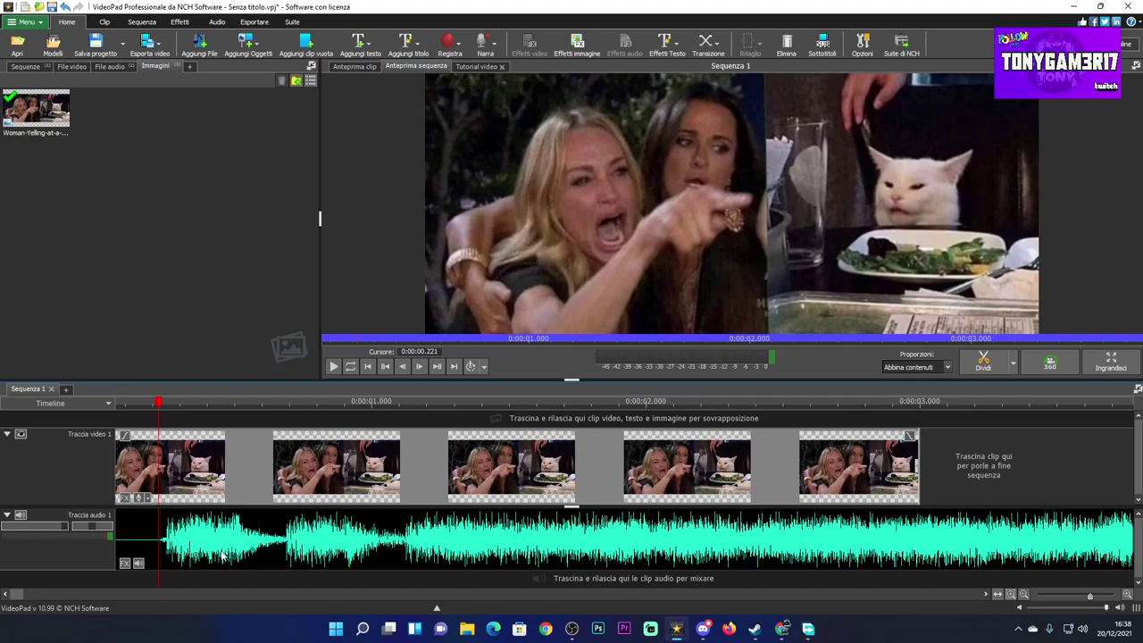
pyautogui.scroll(1, 177, 556)
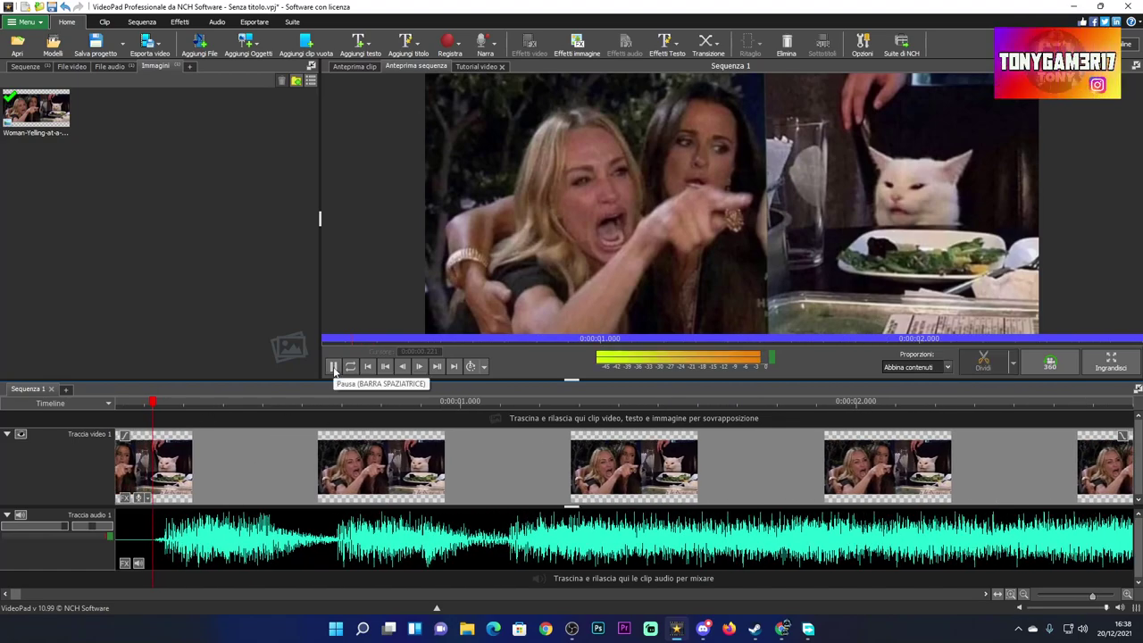
pyautogui.click(372, 406)
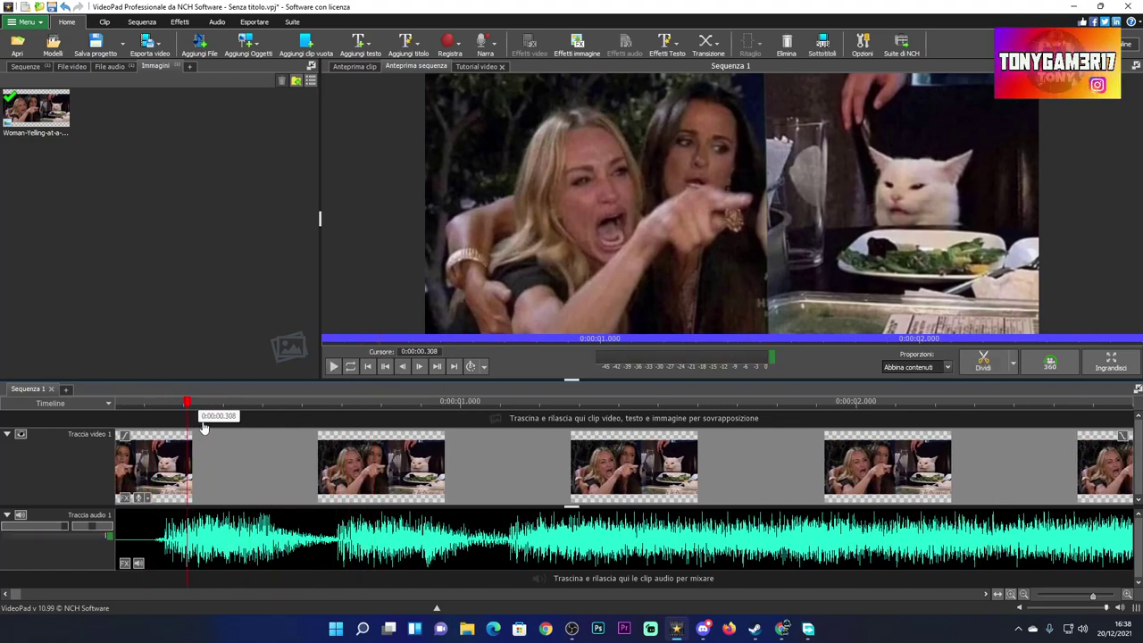
pyautogui.click(425, 407)
pyautogui.moveTo(450, 426); pyautogui.dragTo(755, 418)
pyautogui.scroll(-2, 683, 473)
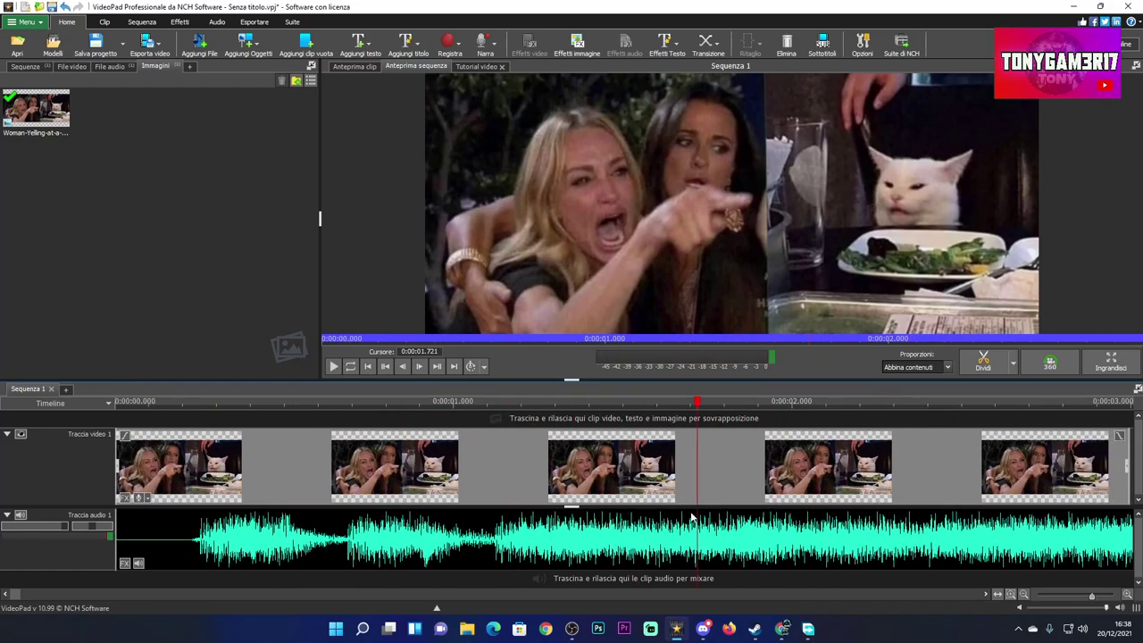
pyautogui.scroll(-1, 683, 473)
# - Extend the image clip on video track 1 to the end of the sound clip
pyautogui.moveTo(460, 406); pyautogui.dragTo(159, 418)
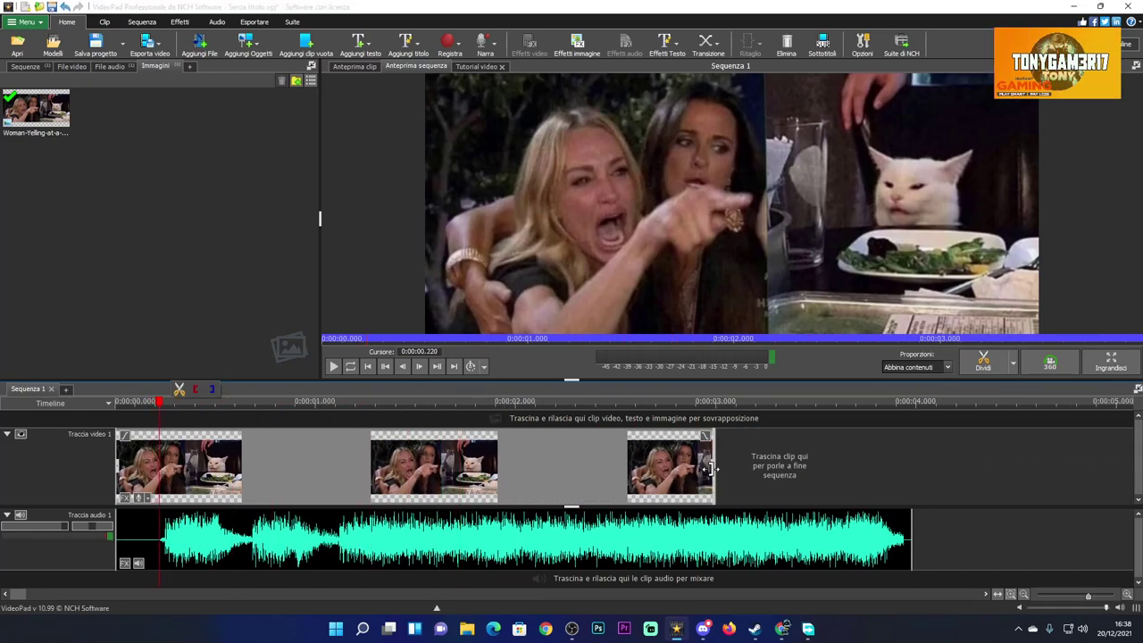
pyautogui.moveTo(706, 468); pyautogui.dragTo(911, 468)
# - Split the image and audio clips at the first two beats, at 0:00:00.238 and 0:00:00.666
pyautogui.moveTo(157, 407); pyautogui.dragTo(159, 408)
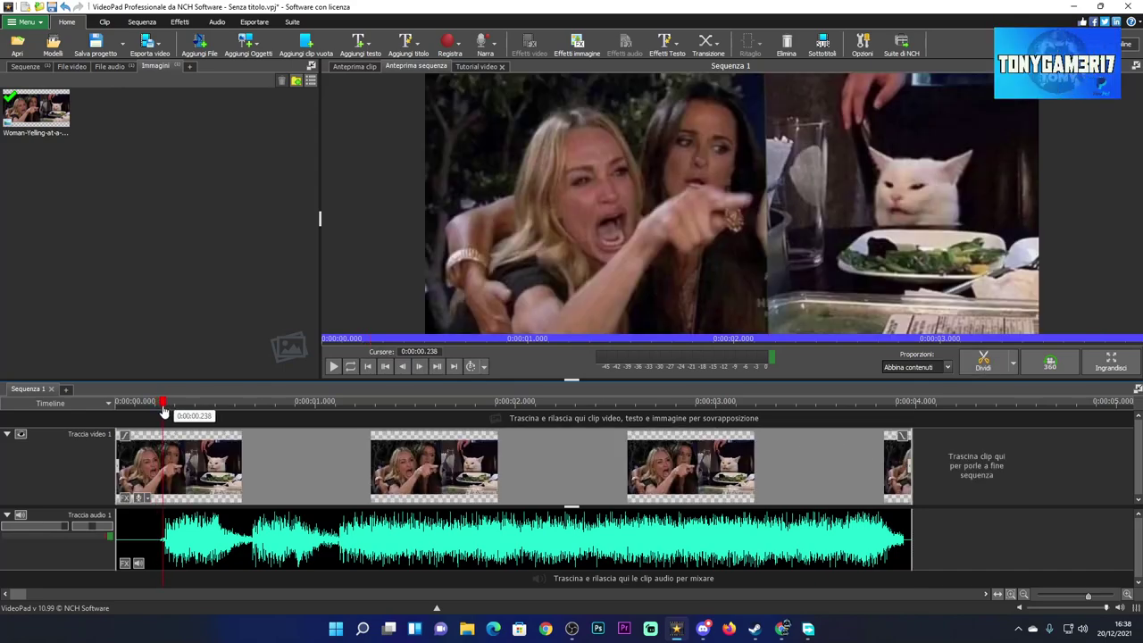
pyautogui.press('l')
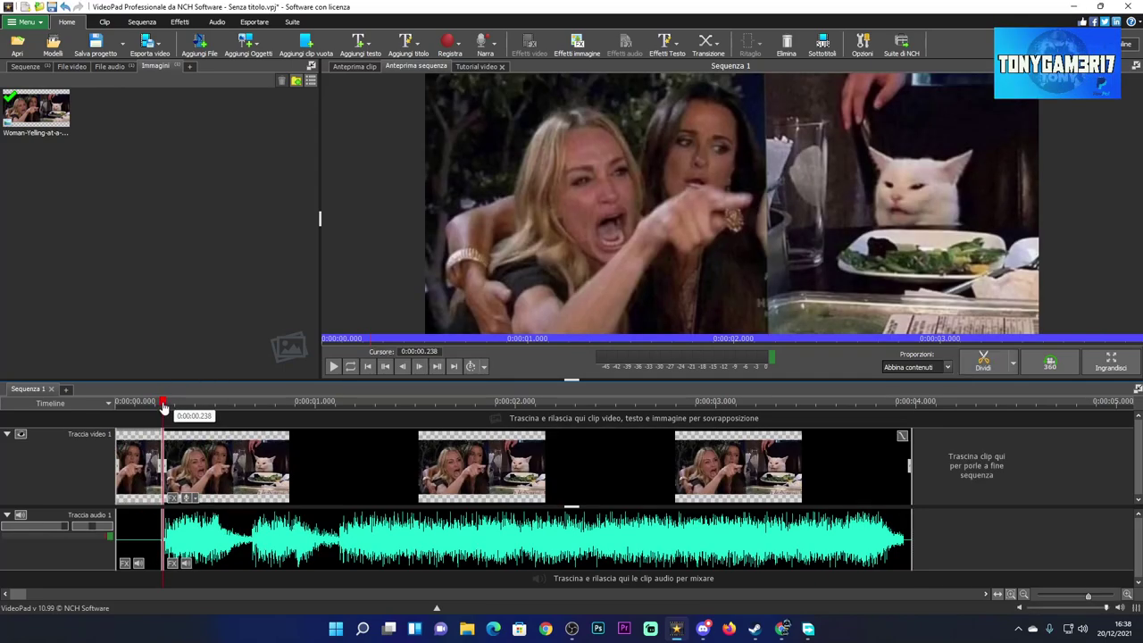
pyautogui.moveTo(163, 407); pyautogui.dragTo(249, 418)
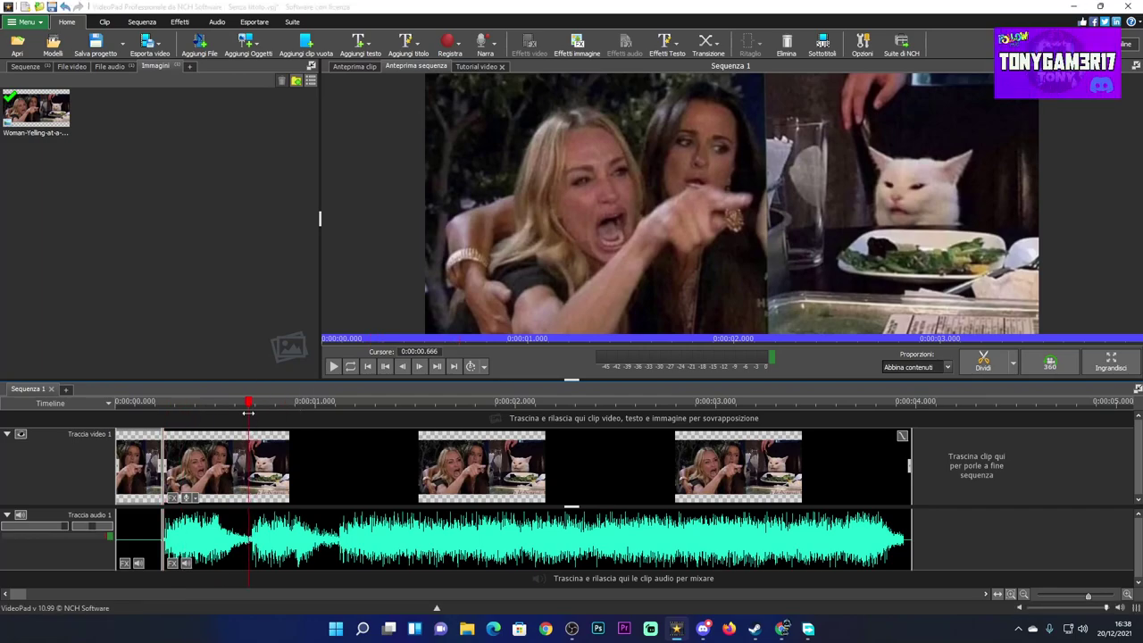
pyautogui.hotkey('ctrl', 't')
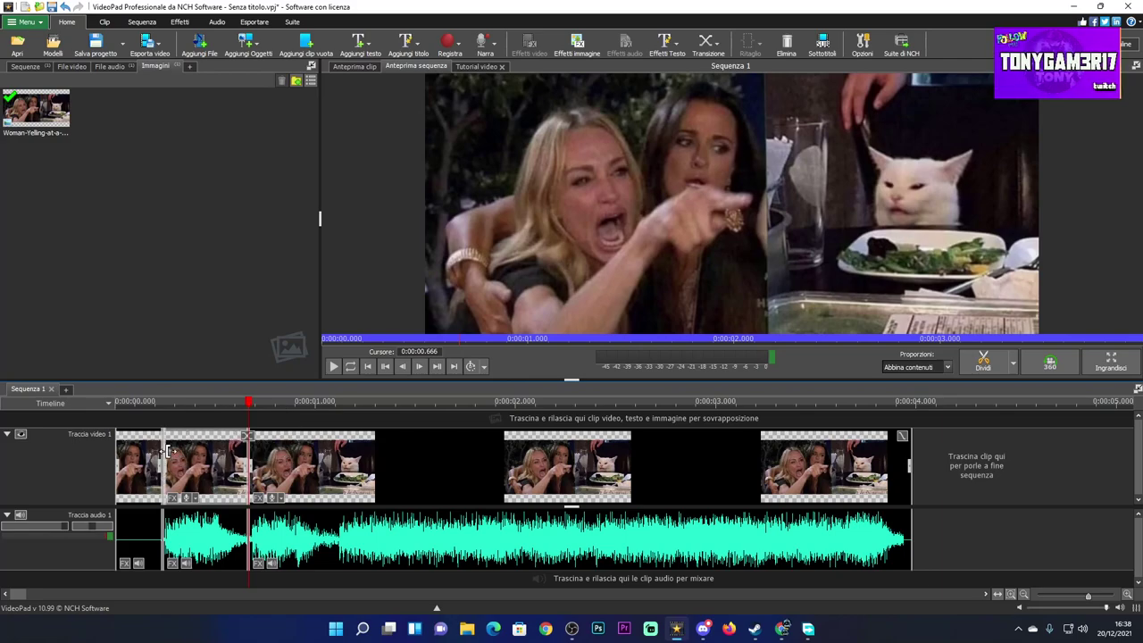
# - Crop the second image segment toward the cat with a Zoom effect, left edge about 36.20 and bottom edge about 83.90
pyautogui.click(172, 498)
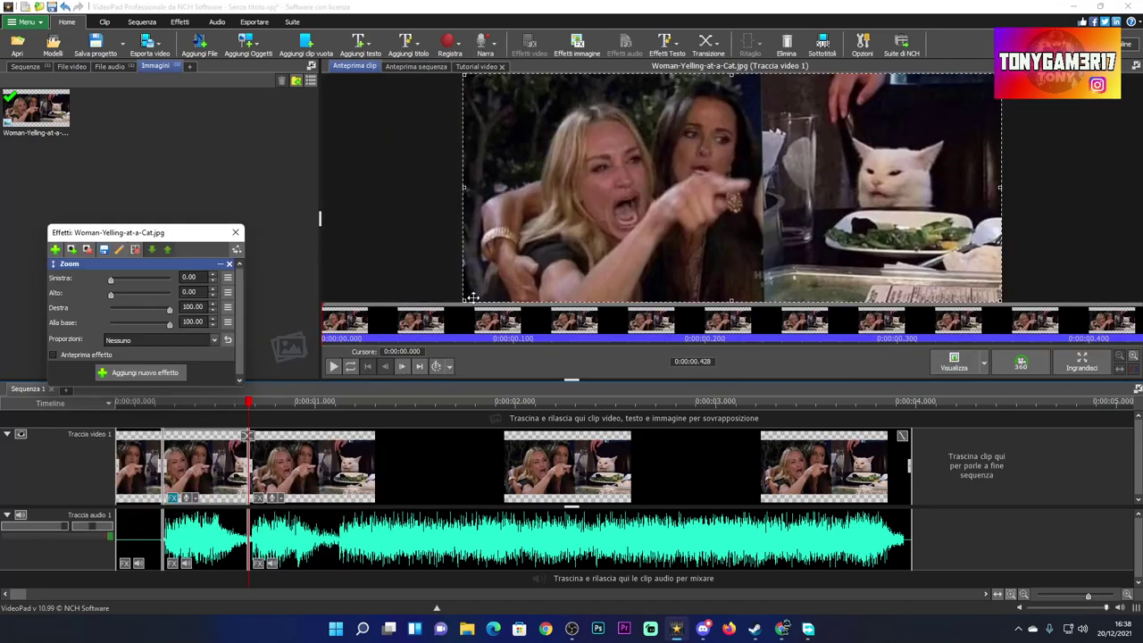
pyautogui.moveTo(466, 301); pyautogui.dragTo(658, 272)
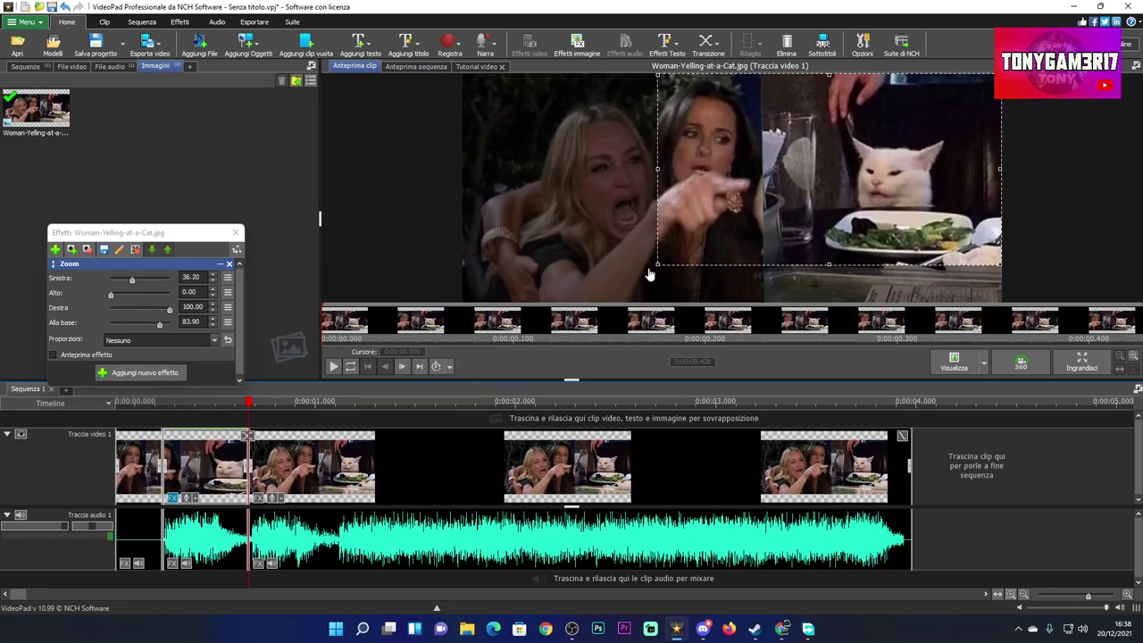
pyautogui.click(236, 232)
# - Split both clips at 0:00:01.106 and zoom the third image segment to about left 60.49, top 11.17, right 99.34, bottom 65.19
pyautogui.moveTo(249, 405); pyautogui.dragTo(338, 416)
pyautogui.press('l')
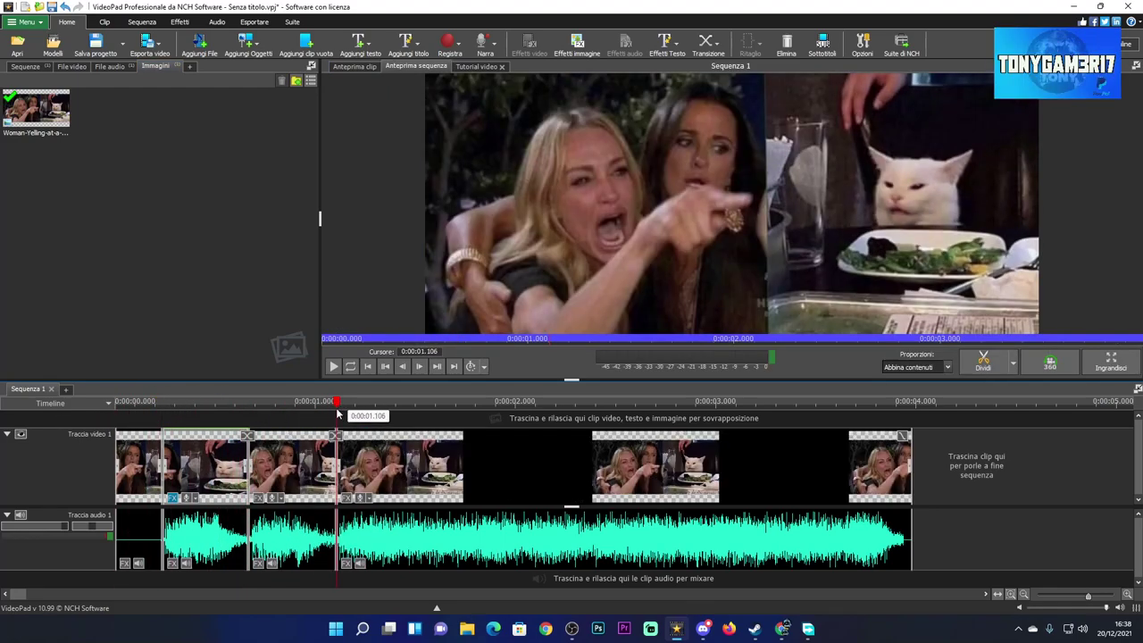
pyautogui.click(259, 498)
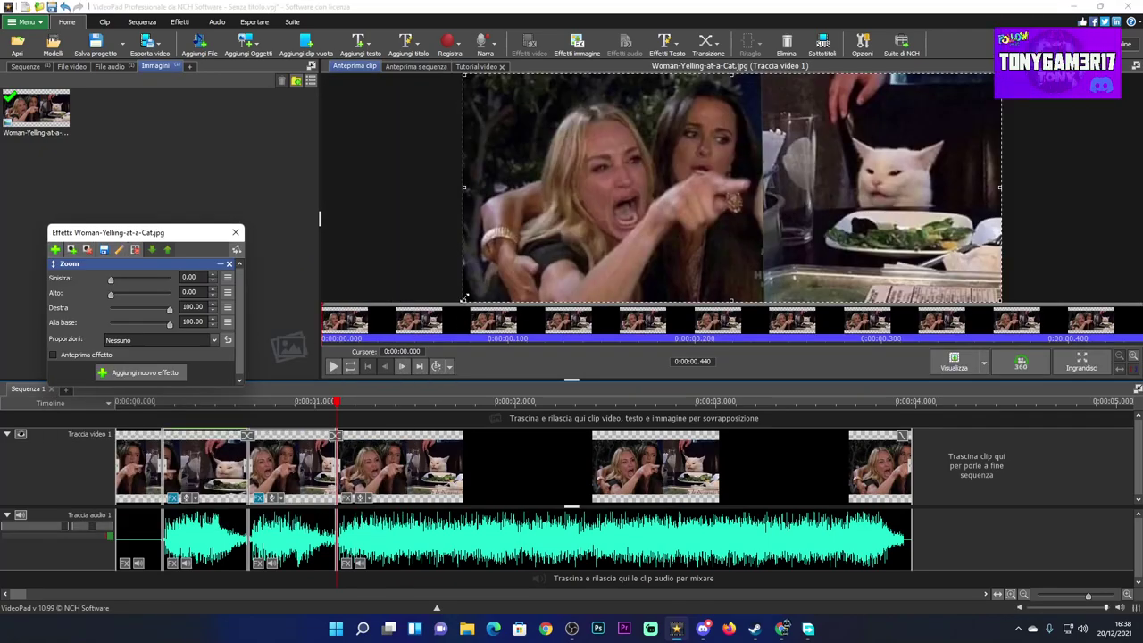
pyautogui.moveTo(465, 300); pyautogui.dragTo(793, 203)
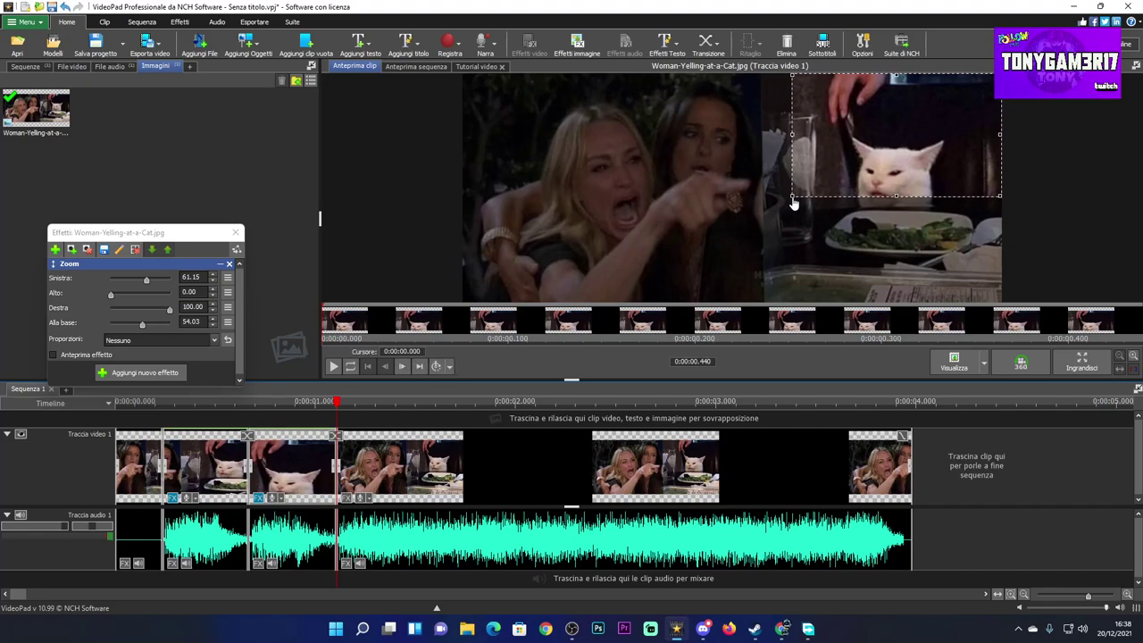
pyautogui.moveTo(860, 170); pyautogui.dragTo(858, 191)
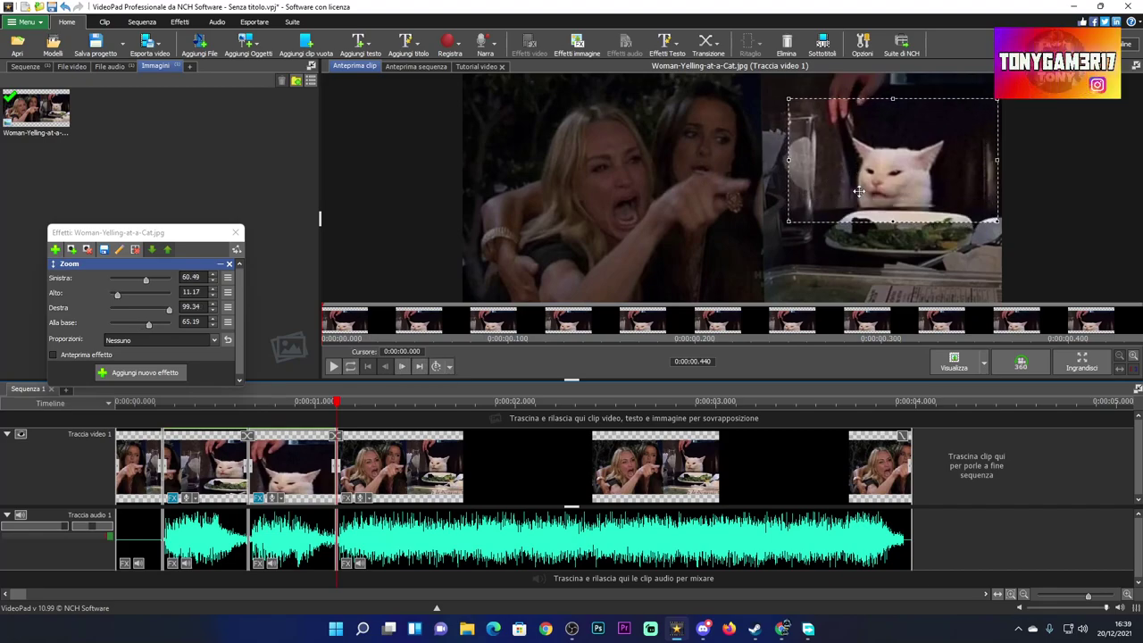
# - Check the third segment's zoom in the sequence preview and widen its zoom area to about left 48.90, bottom 75.84
pyautogui.click(327, 404)
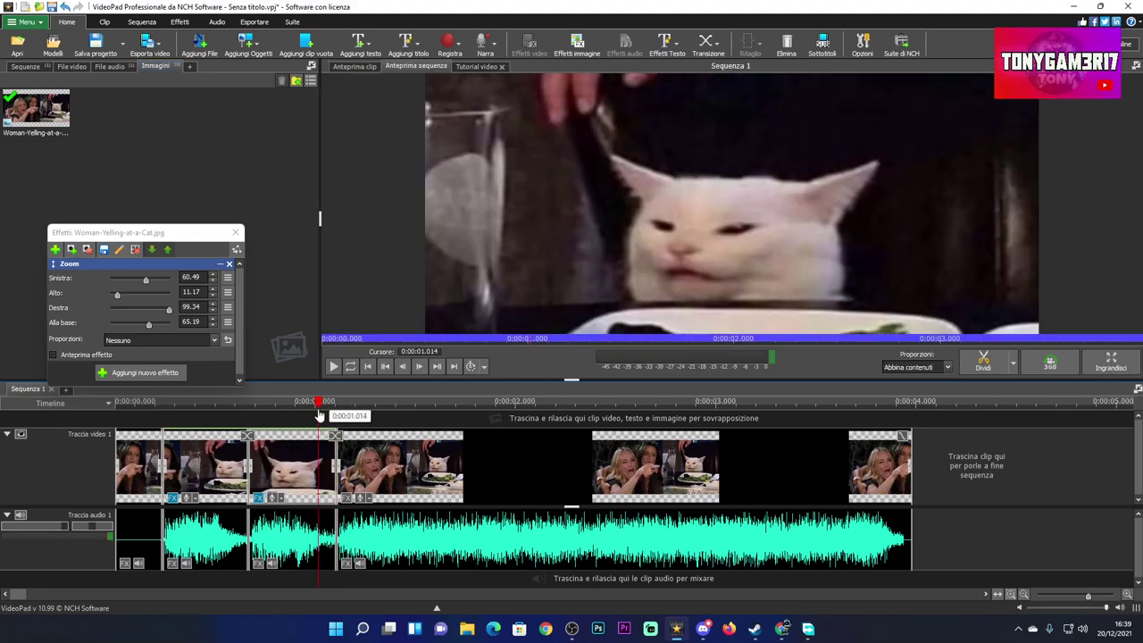
pyautogui.click(313, 417)
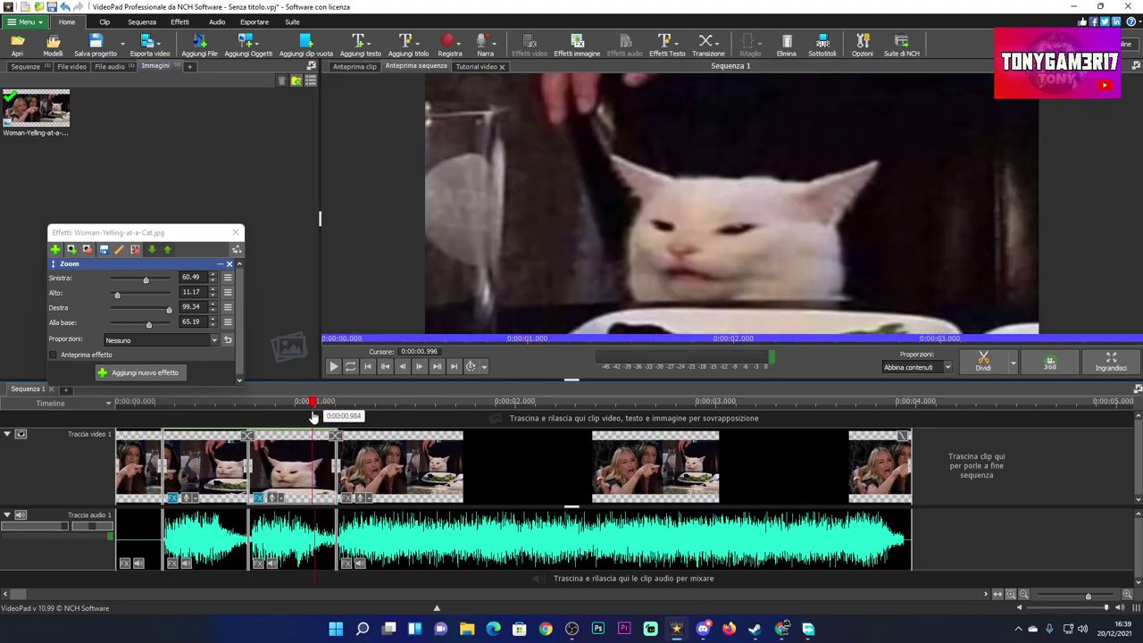
pyautogui.click(335, 421)
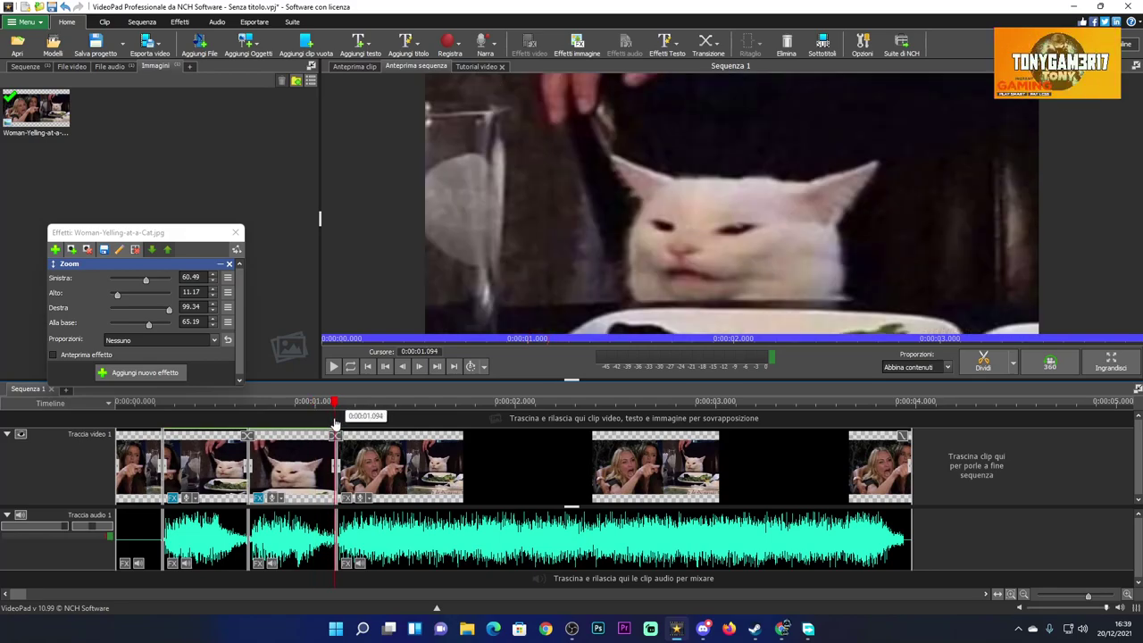
pyautogui.click(333, 422)
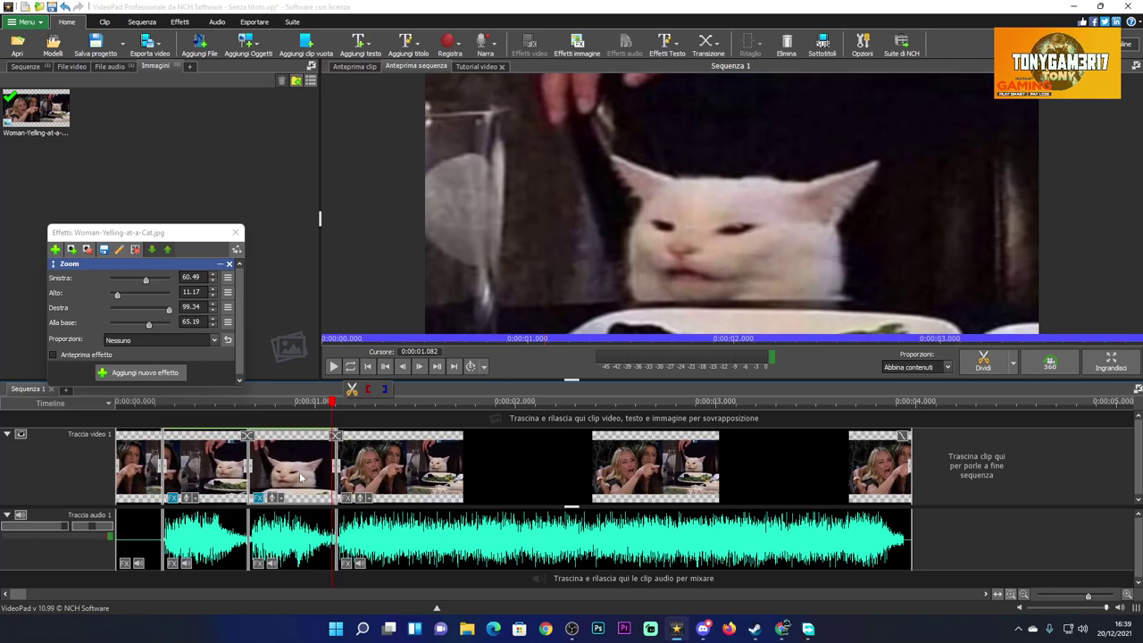
pyautogui.doubleClick(242, 462)
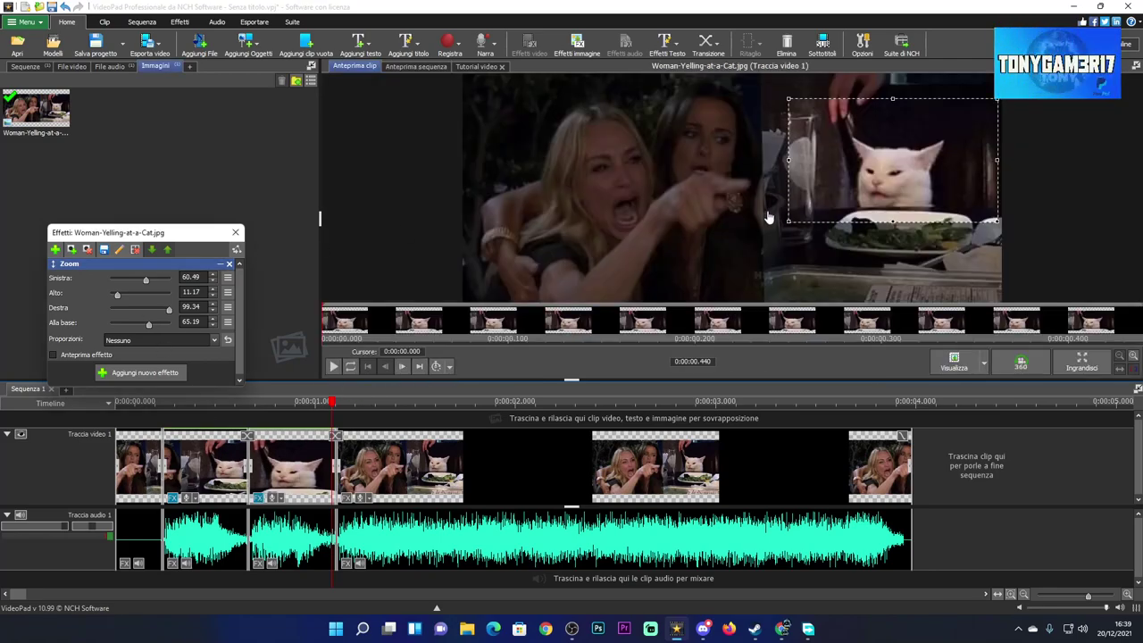
pyautogui.moveTo(789, 220); pyautogui.dragTo(715, 249)
# - Add a Zoom effect to the last image segment and frame the cat's face at about left 68.10, top 27.79, right 92.27, bottom 58.96
pyautogui.moveTo(331, 420); pyautogui.dragTo(581, 426)
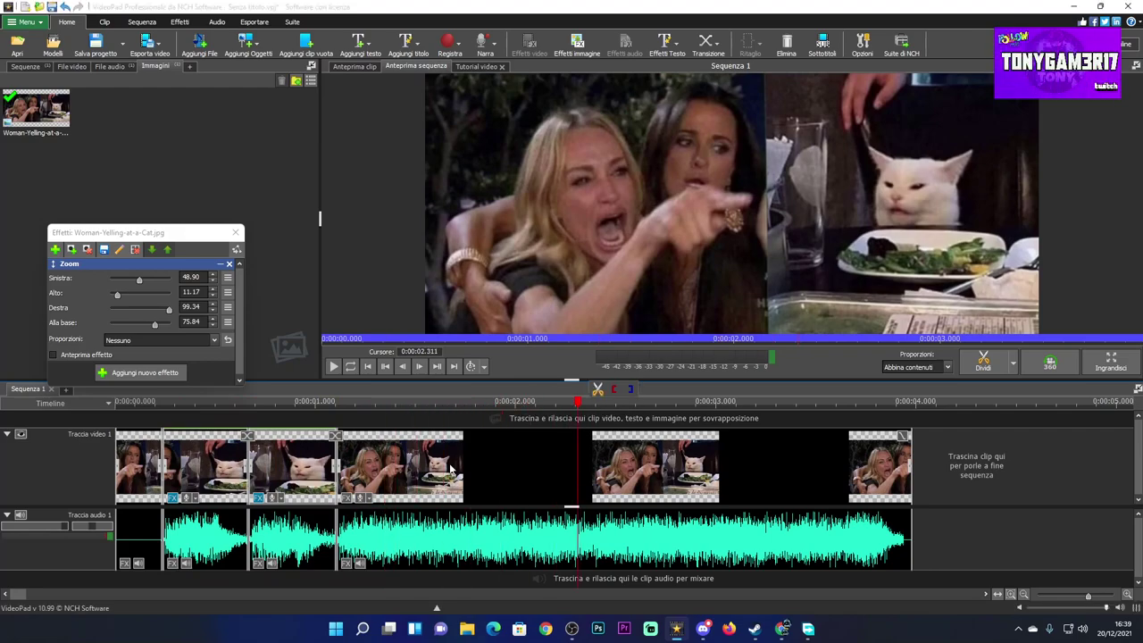
pyautogui.click(416, 488)
pyautogui.click(349, 497)
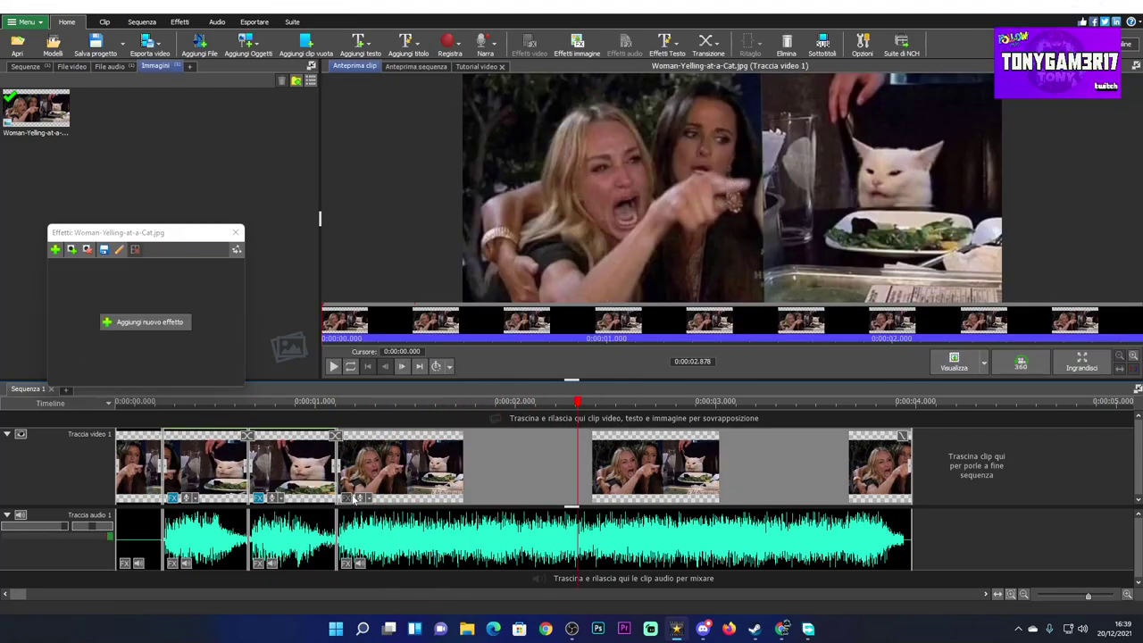
pyautogui.click(173, 364)
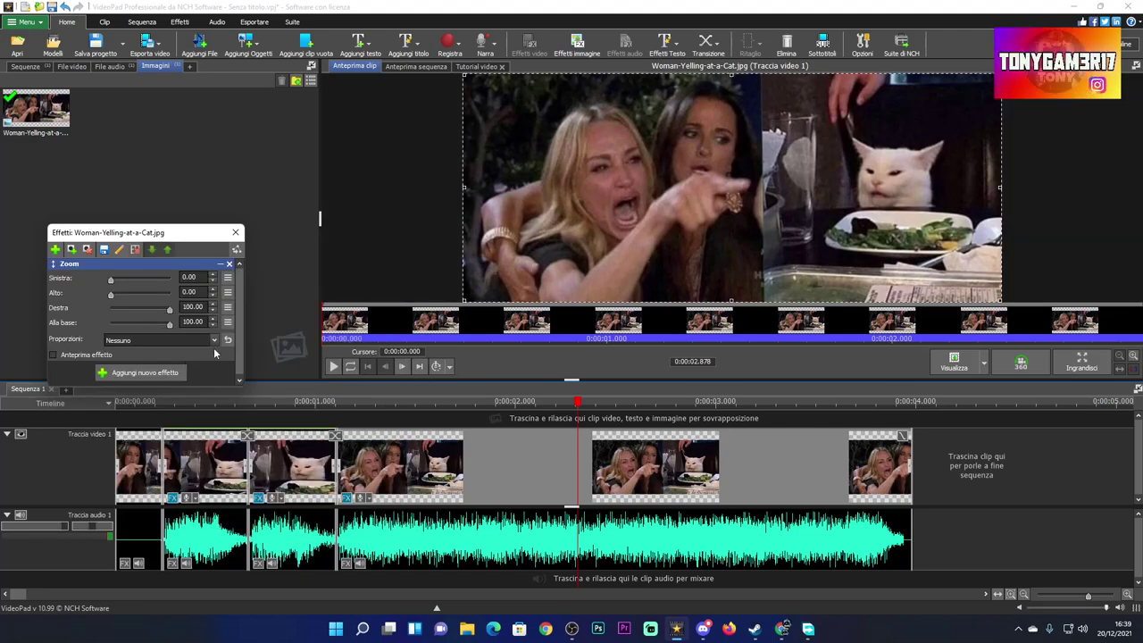
pyautogui.moveTo(465, 300); pyautogui.dragTo(874, 150)
pyautogui.moveTo(933, 125); pyautogui.dragTo(892, 187)
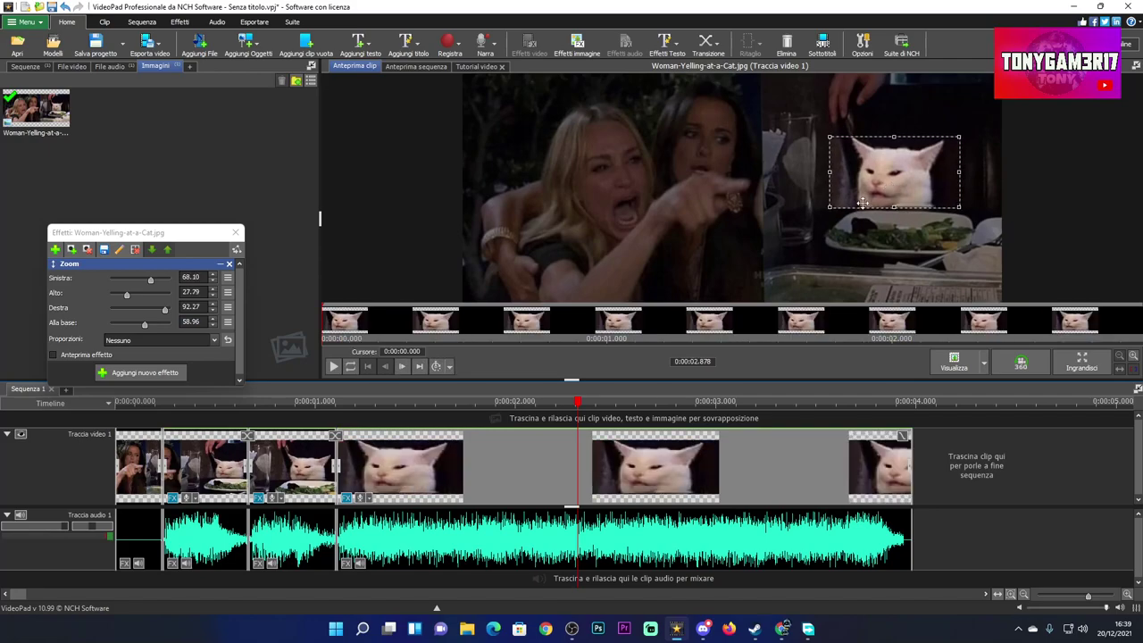
# - Close the effects window and play the sequence from the start to review the zooms against the sound
pyautogui.moveTo(578, 404); pyautogui.dragTo(78, 453)
pyautogui.click(237, 233)
pyautogui.click(236, 232)
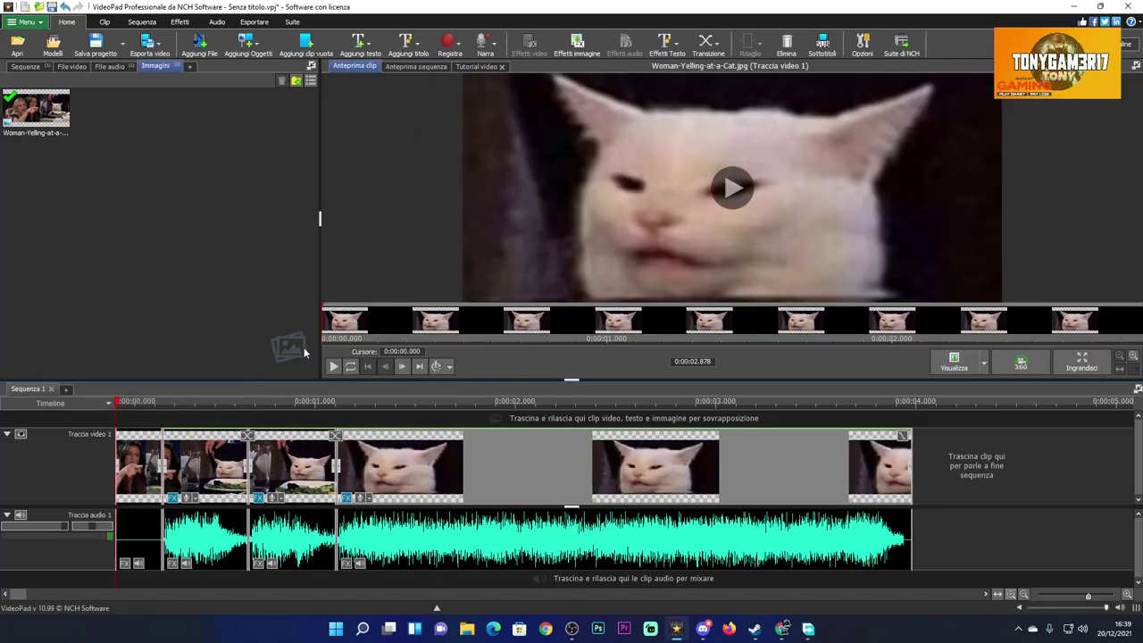
pyautogui.click(119, 402)
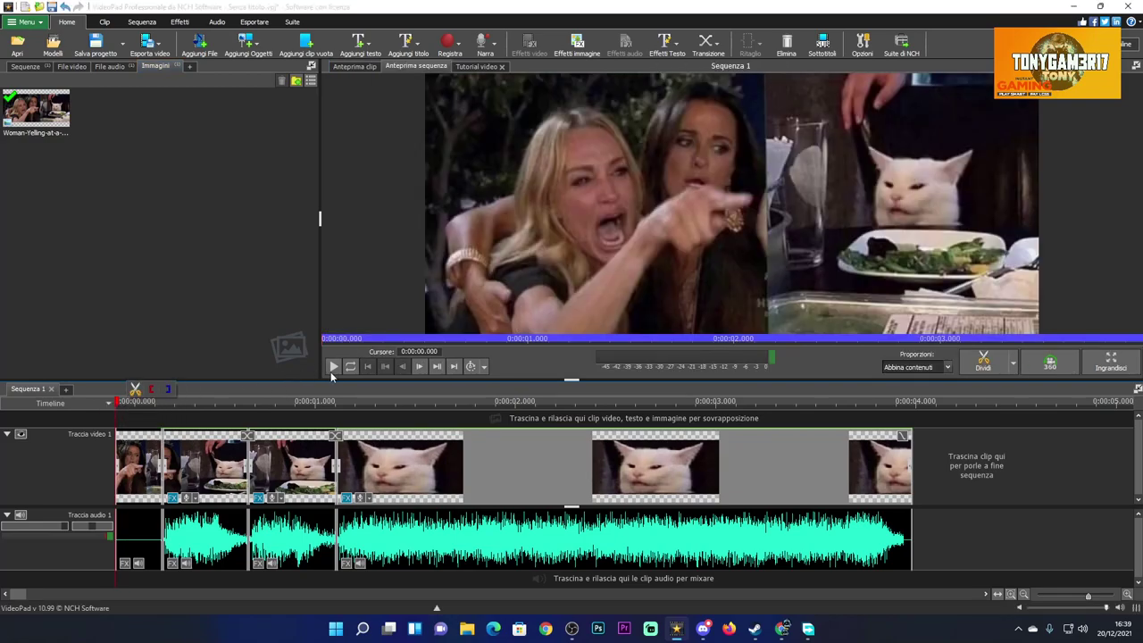
pyautogui.click(333, 367)
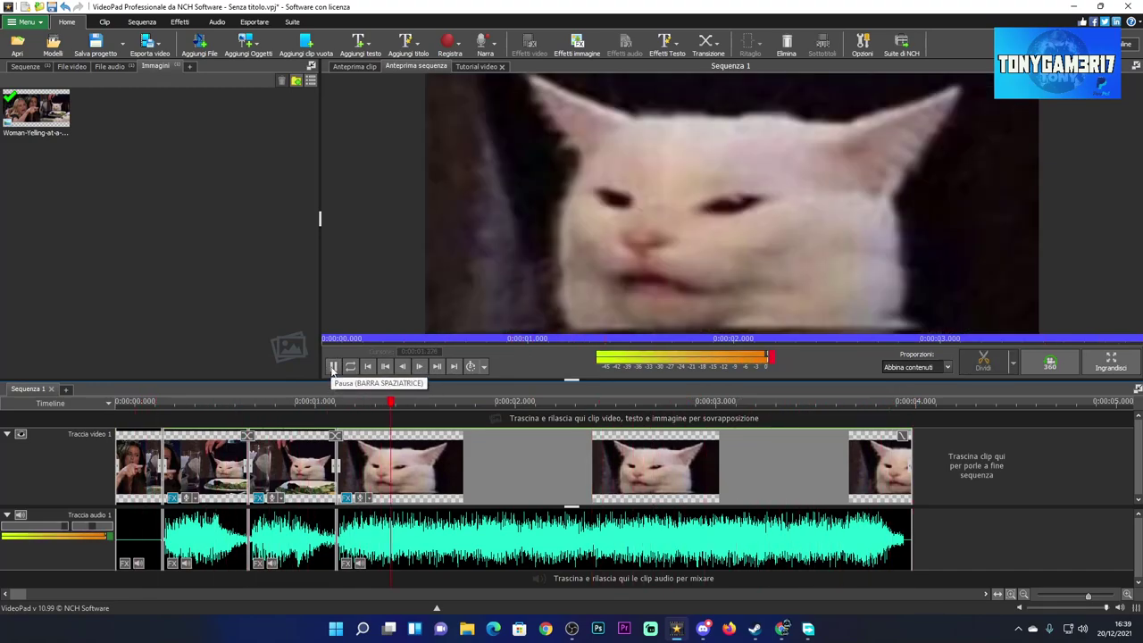
pyautogui.click(333, 366)
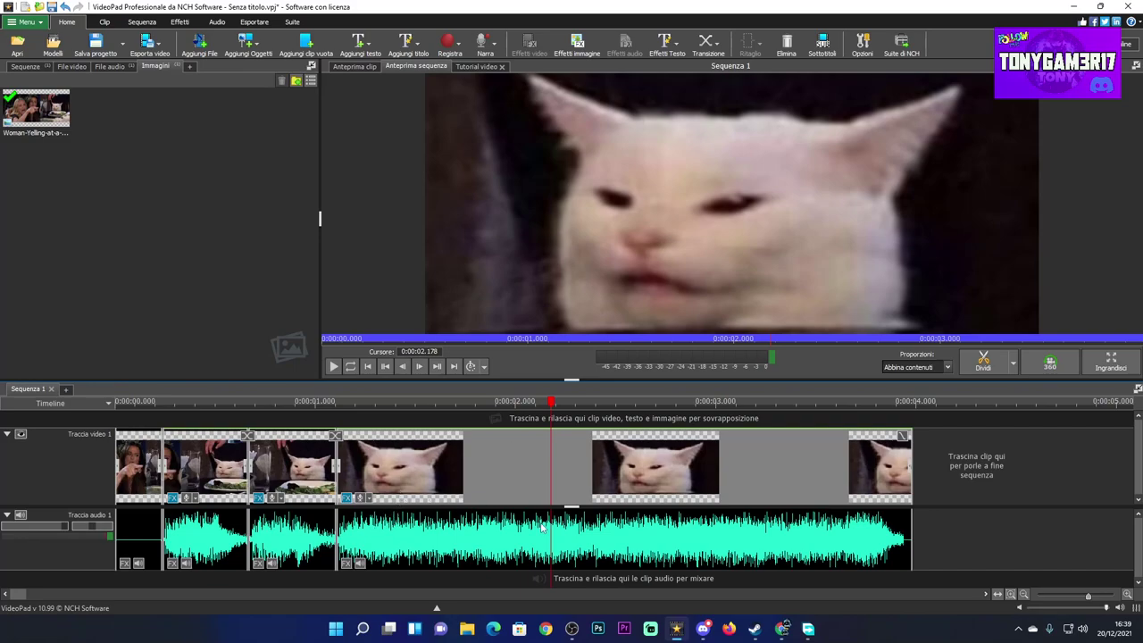
# - Reframe the second segment's Zoom effect around the cat at about left 44.59, top 3.90, right 100.00, bottom 66.49
pyautogui.scroll(-6, 541, 527)
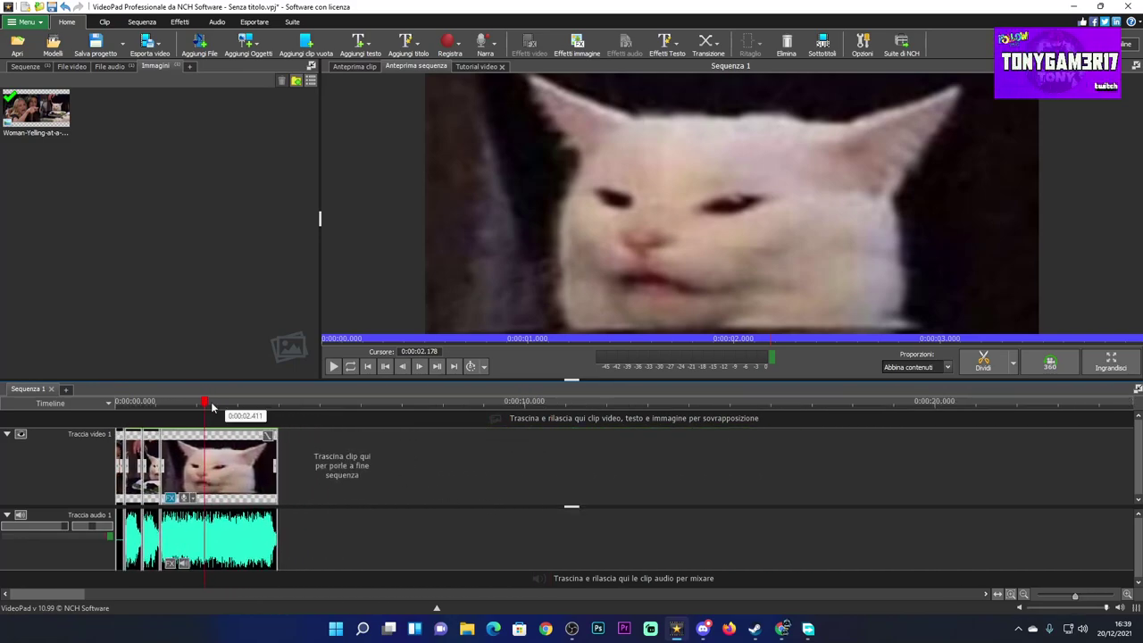
pyautogui.moveTo(210, 404); pyautogui.dragTo(141, 403)
pyautogui.scroll(3, 104, 492)
pyautogui.scroll(3, 104, 492)
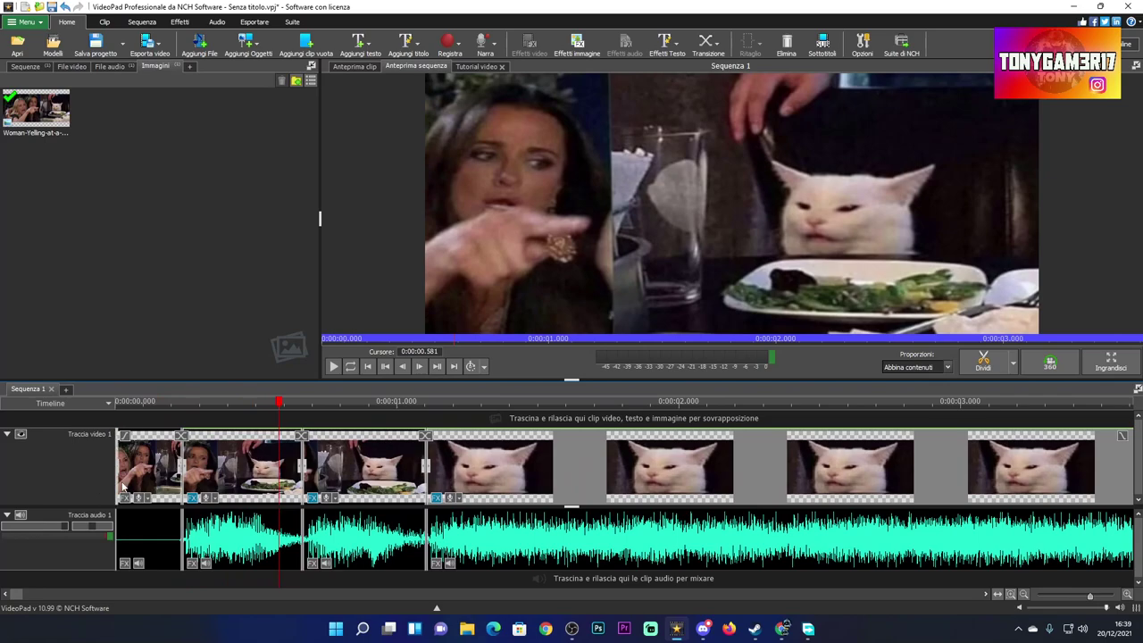
pyautogui.moveTo(280, 403); pyautogui.dragTo(176, 406)
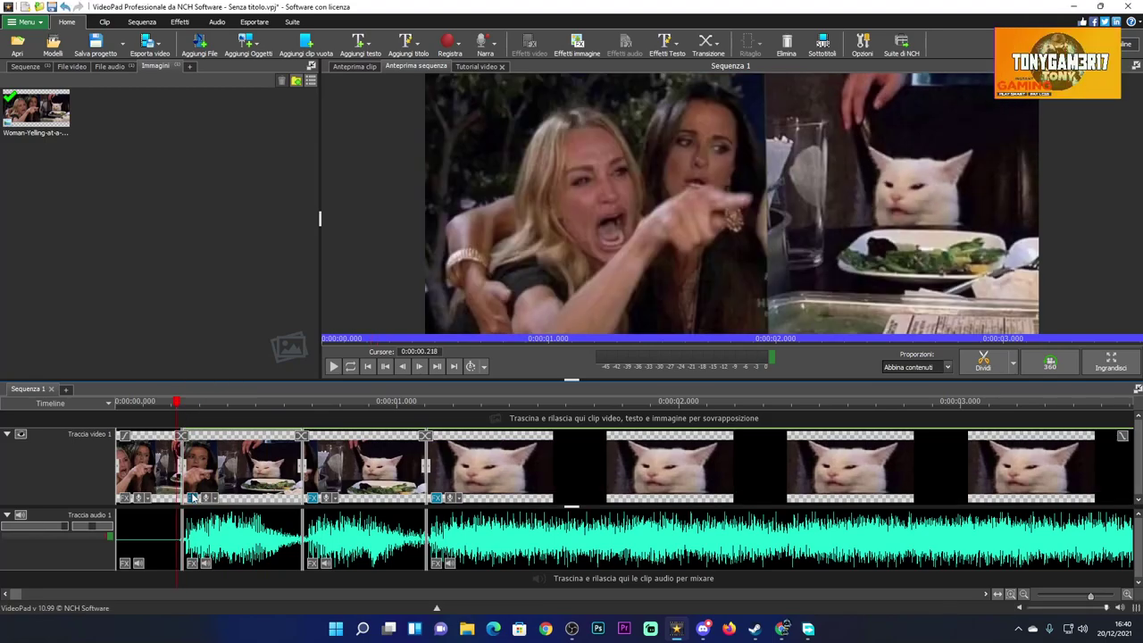
pyautogui.click(191, 498)
pyautogui.scroll(-1, 184, 339)
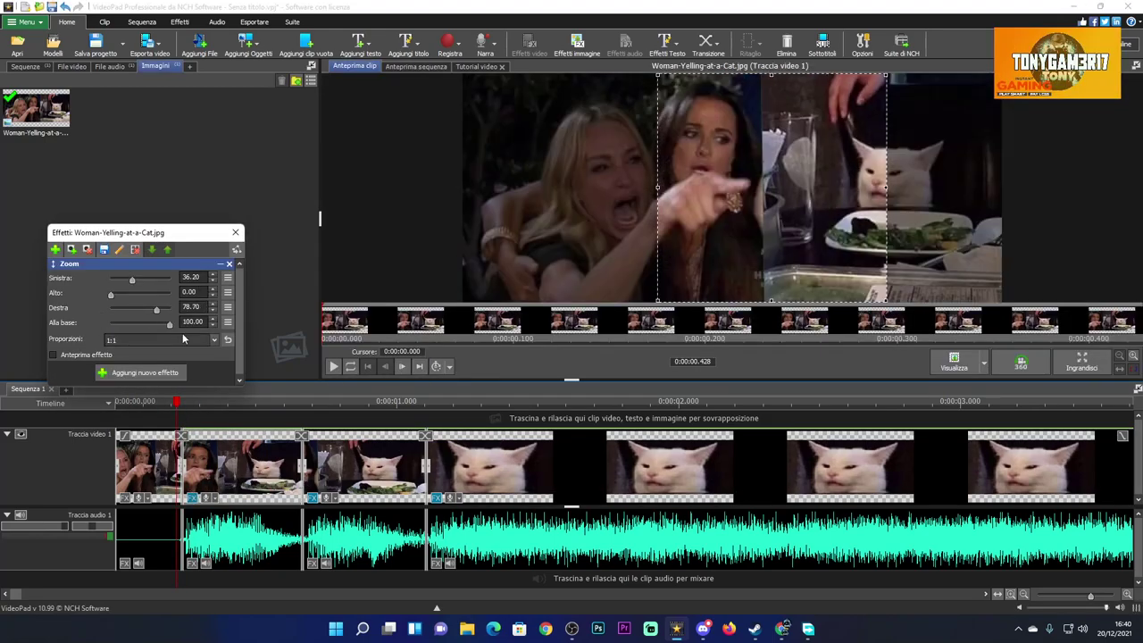
pyautogui.scroll(1, 184, 338)
pyautogui.moveTo(154, 309); pyautogui.dragTo(156, 308)
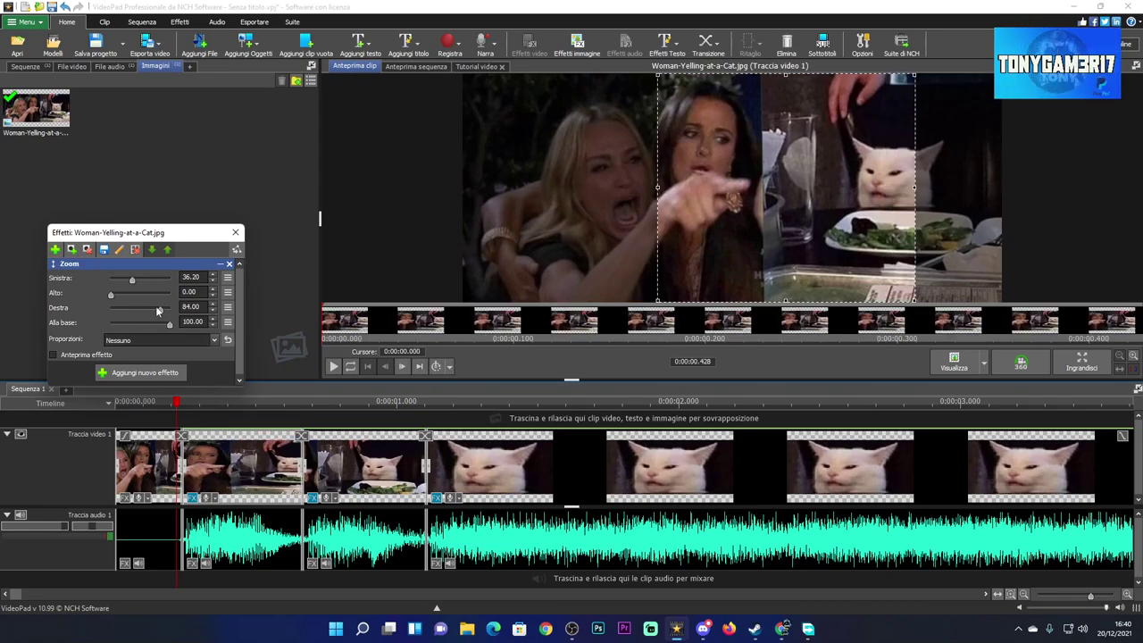
pyautogui.click(656, 297)
pyautogui.press('space')
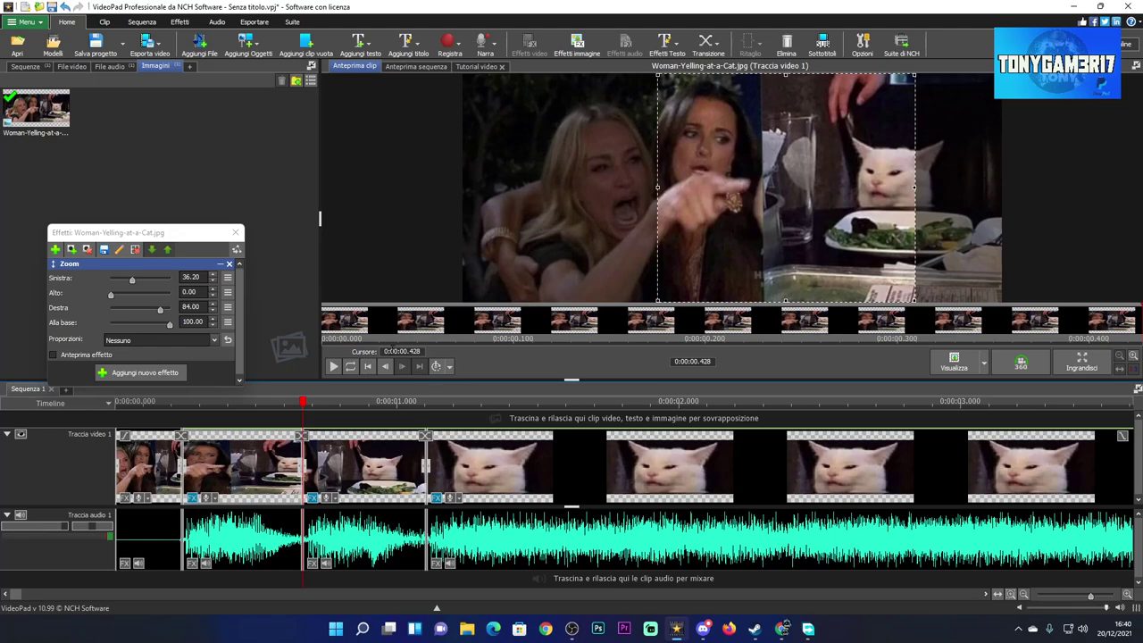
pyautogui.moveTo(655, 310); pyautogui.dragTo(618, 226)
pyautogui.moveTo(726, 169); pyautogui.dragTo(810, 178)
pyautogui.moveTo(328, 415); pyautogui.dragTo(232, 413)
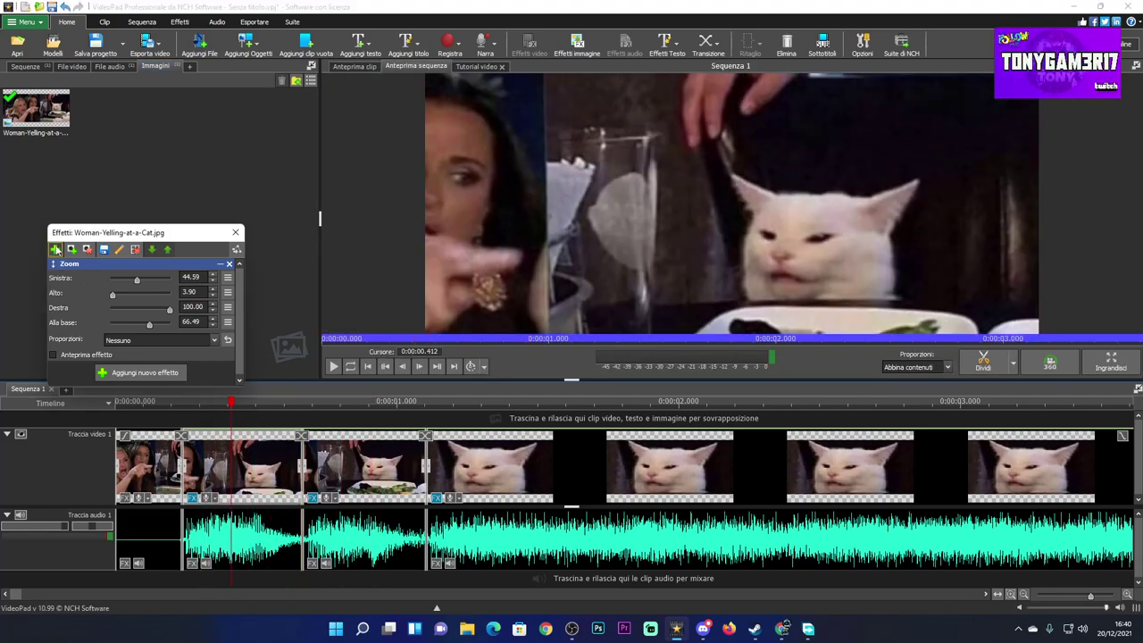
# - Add the Bianco e nero effect to the second segment and check it in the sequence preview
pyautogui.click(116, 370)
pyautogui.scroll(-3, 255, 376)
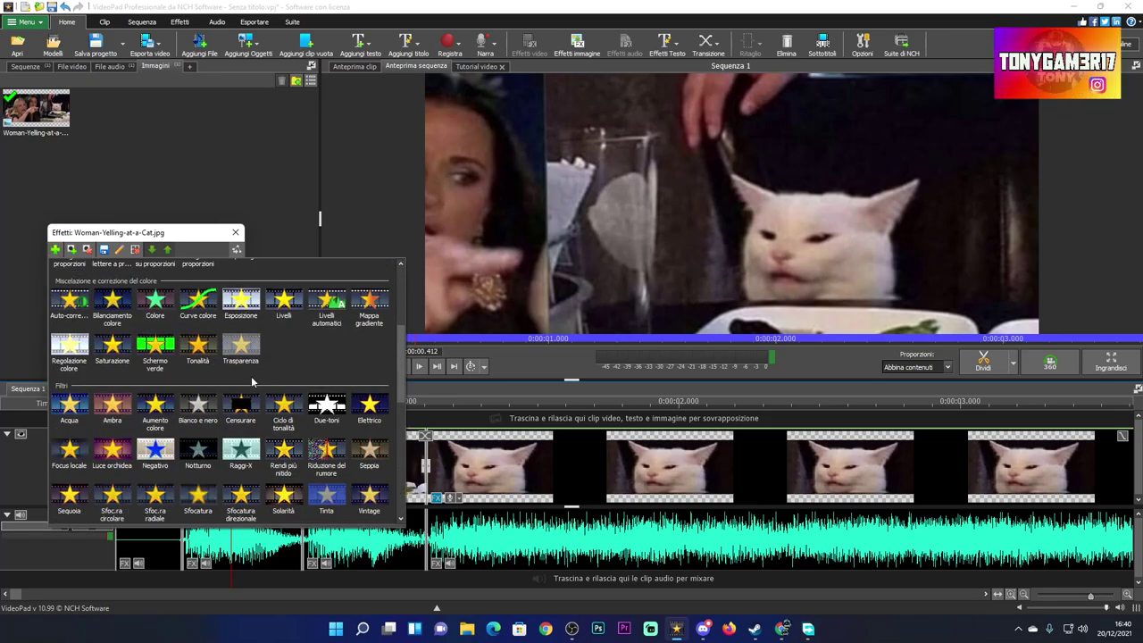
pyautogui.scroll(-2, 305, 408)
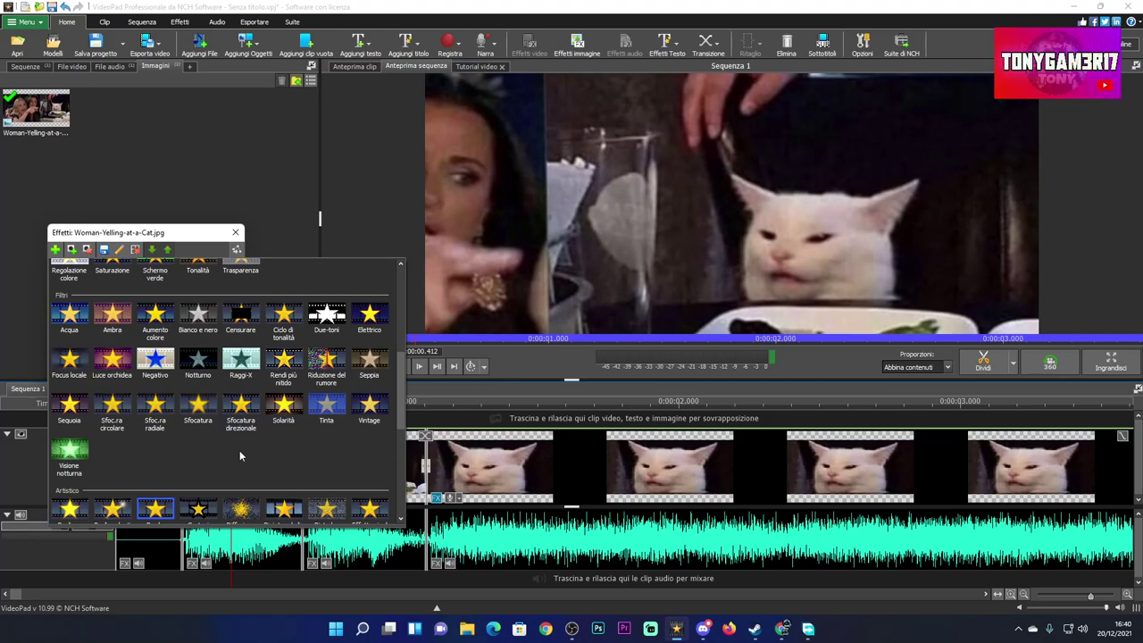
pyautogui.scroll(1, 239, 451)
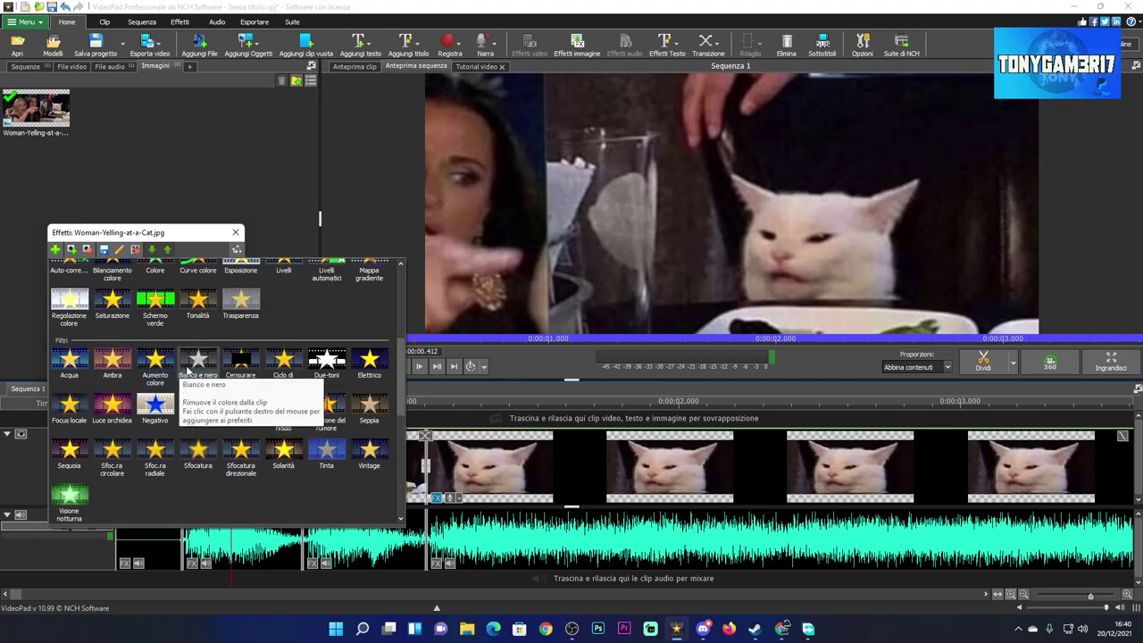
pyautogui.click(197, 360)
pyautogui.click(204, 408)
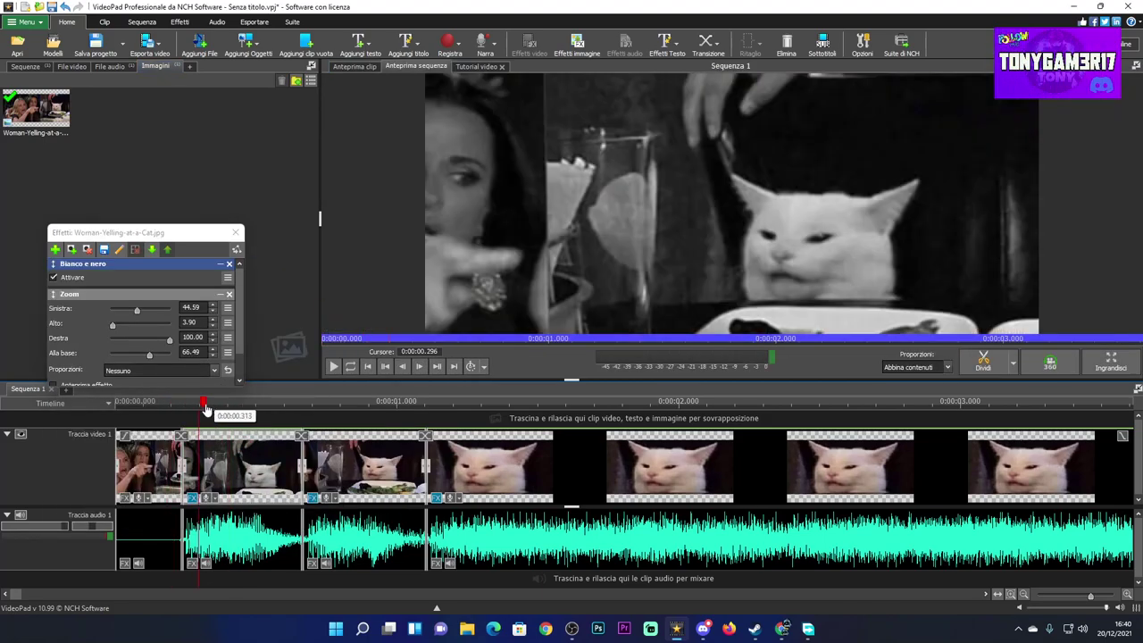
pyautogui.moveTo(228, 411); pyautogui.dragTo(330, 412)
pyautogui.click(341, 463)
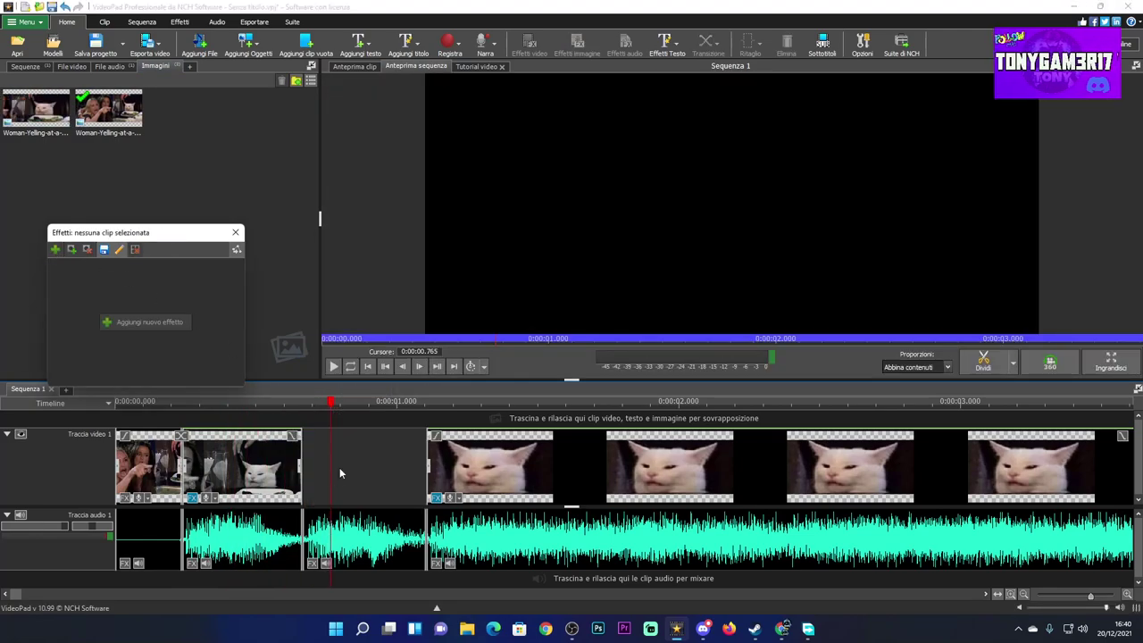
pyautogui.scroll(-2, 340, 469)
pyautogui.click(268, 410)
pyautogui.click(222, 411)
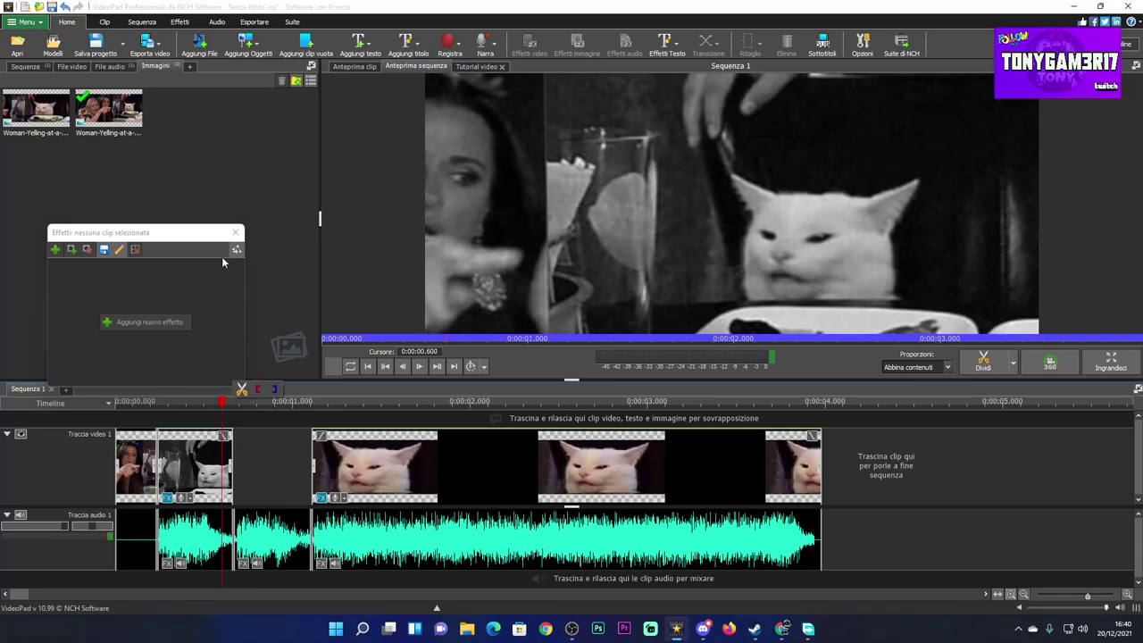
pyautogui.click(236, 232)
pyautogui.hotkey('ctrl', 'z')
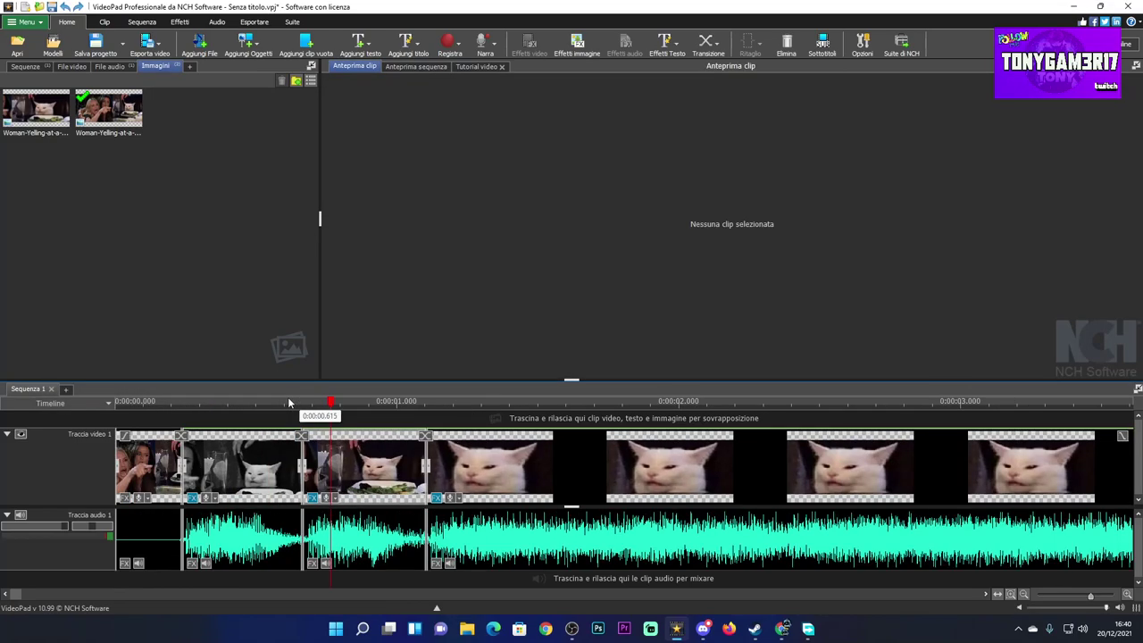
# - Add Aumento colore to the third segment with intensity 1.00 and set its Zoom top edge to 20.00
pyautogui.scroll(-1, 340, 444)
pyautogui.click(275, 404)
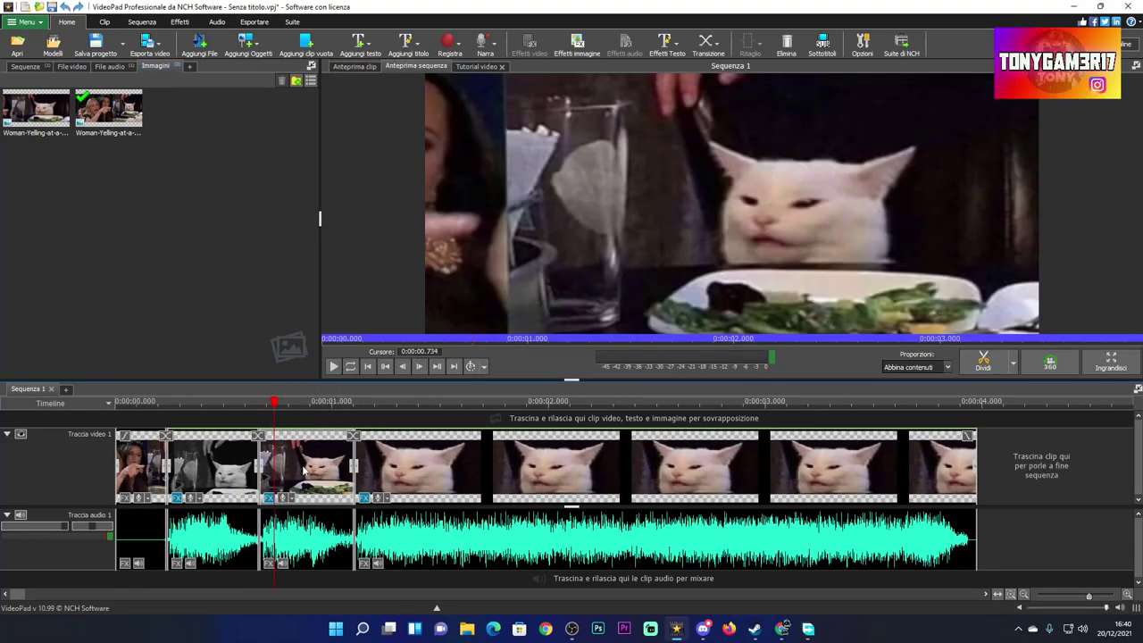
pyautogui.click(267, 498)
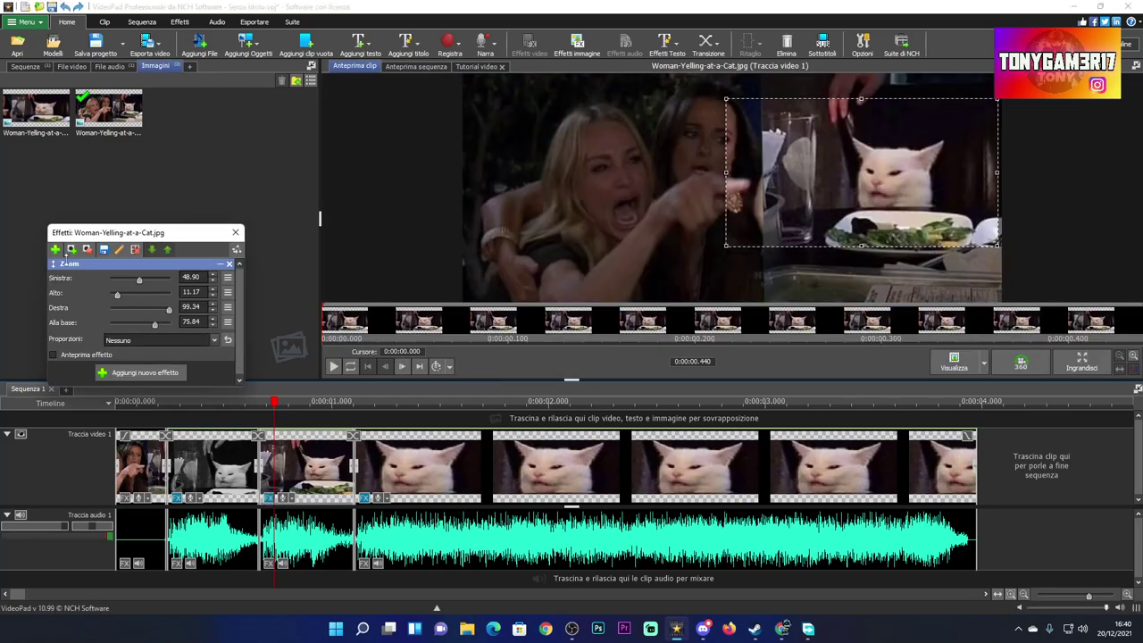
pyautogui.click(56, 250)
pyautogui.scroll(-5, 292, 382)
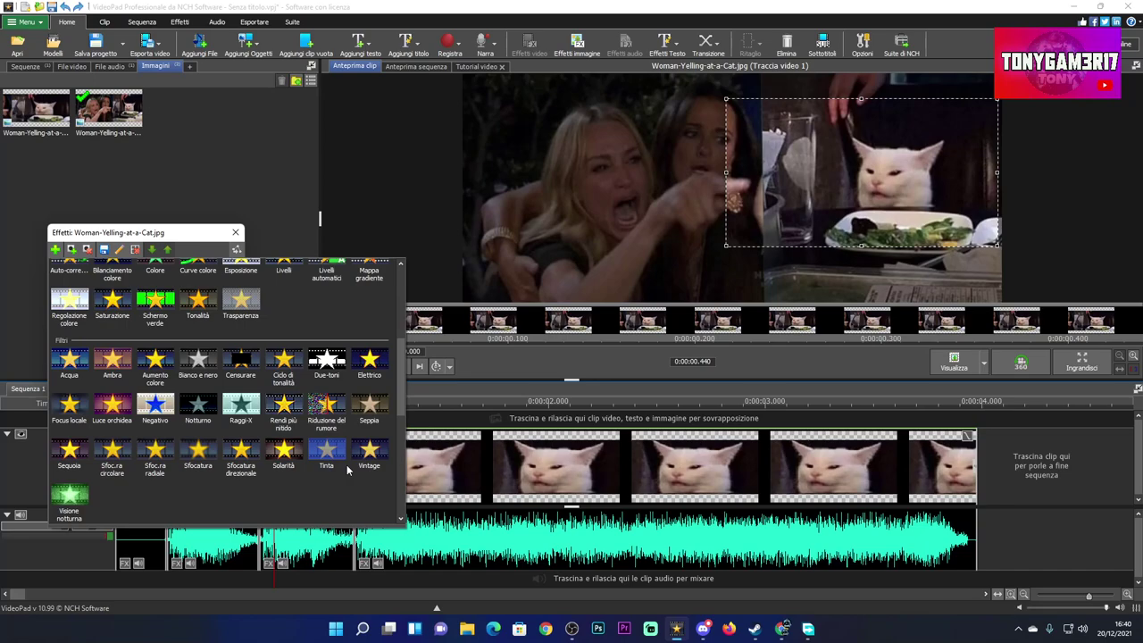
pyautogui.click(156, 368)
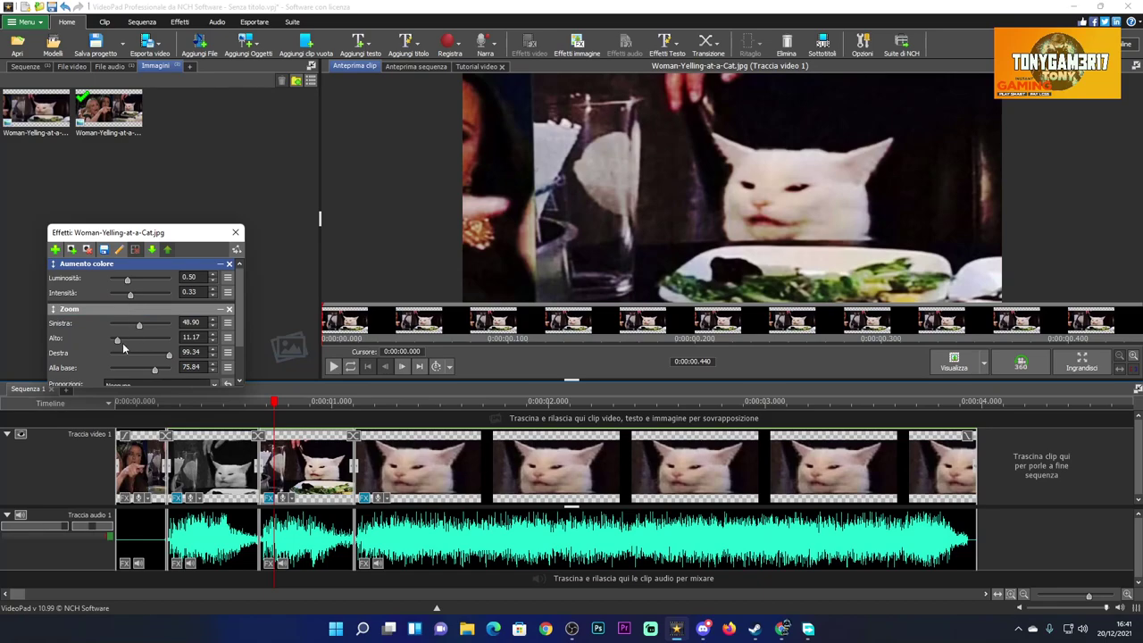
pyautogui.moveTo(116, 343); pyautogui.dragTo(122, 341)
pyautogui.moveTo(131, 298); pyautogui.dragTo(169, 296)
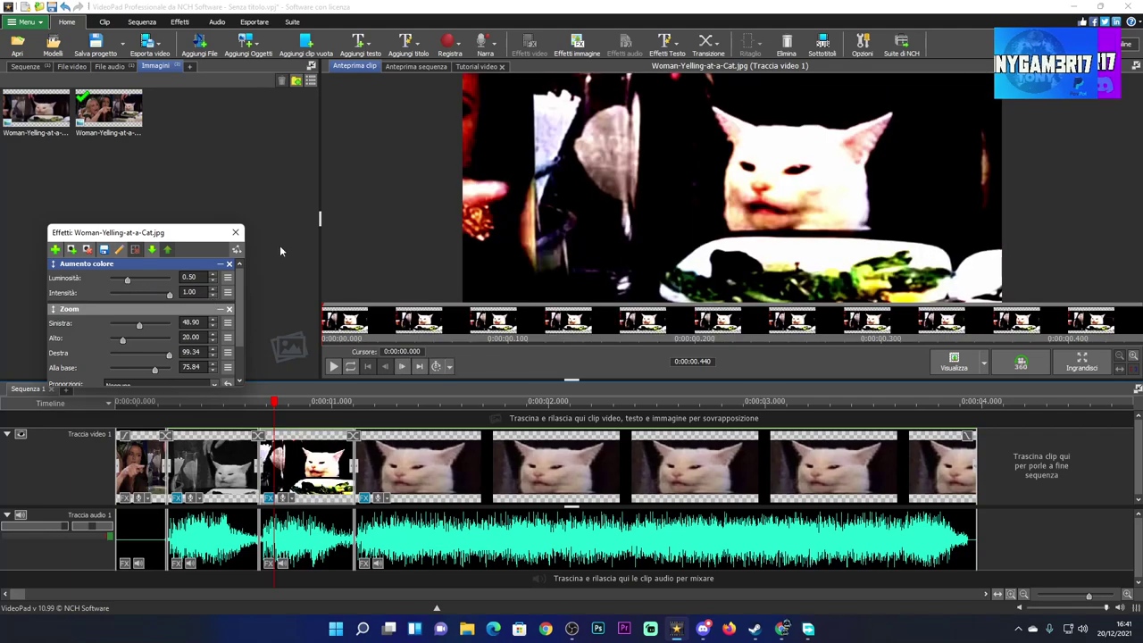
pyautogui.click(235, 232)
pyautogui.click(266, 403)
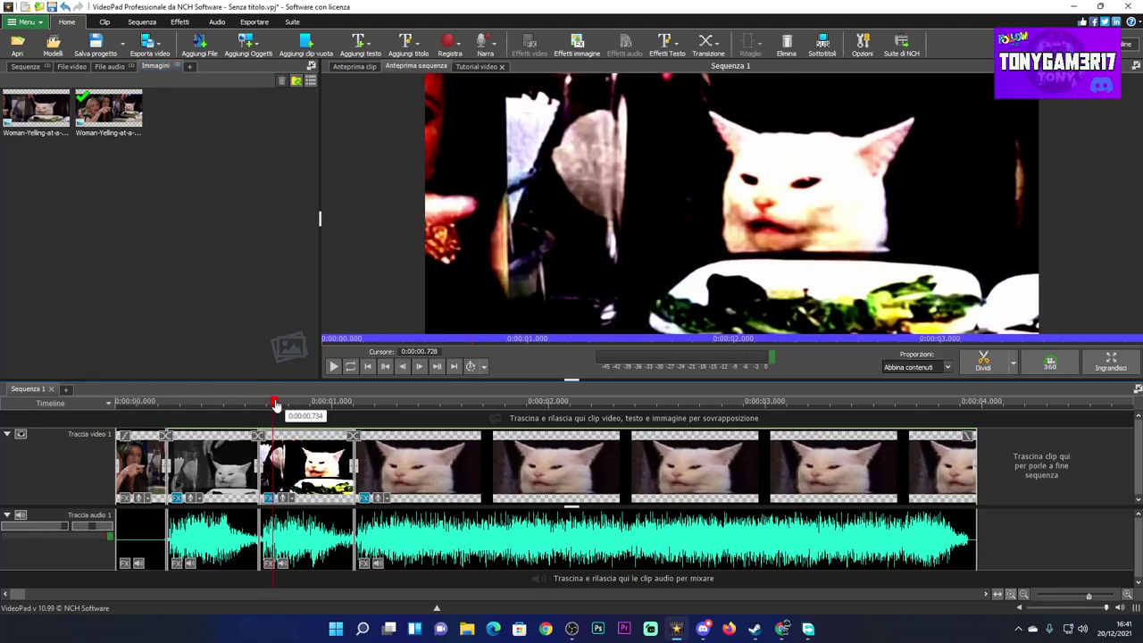
# - Replace the third segment's Aumento colore effect with a Colore effect at a hue of about 313.20
pyautogui.click(269, 498)
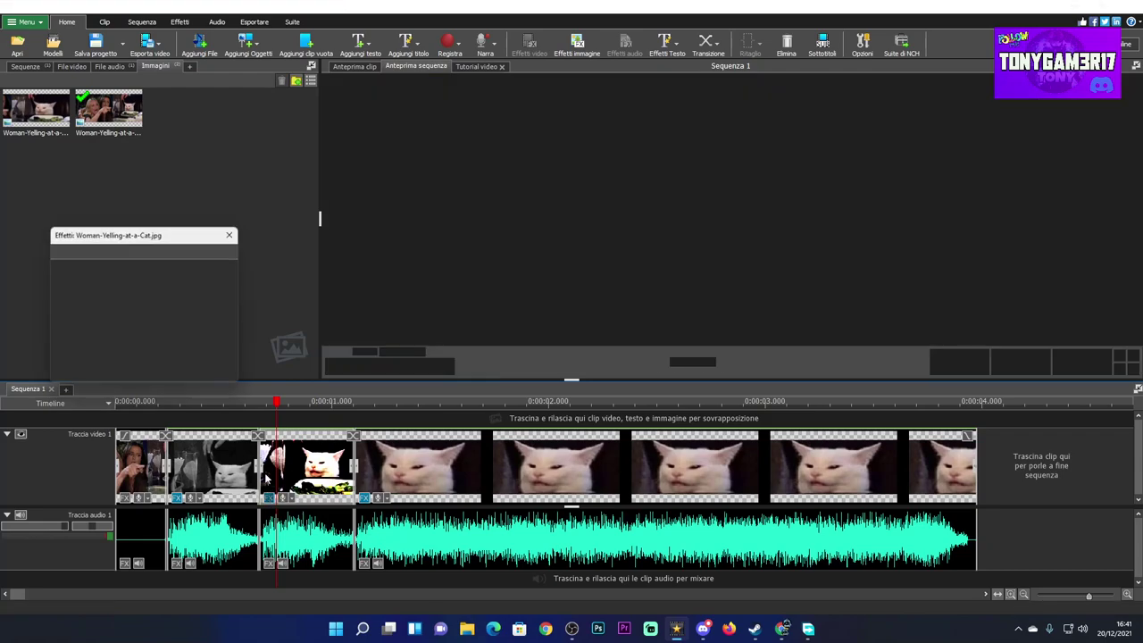
pyautogui.click(86, 249)
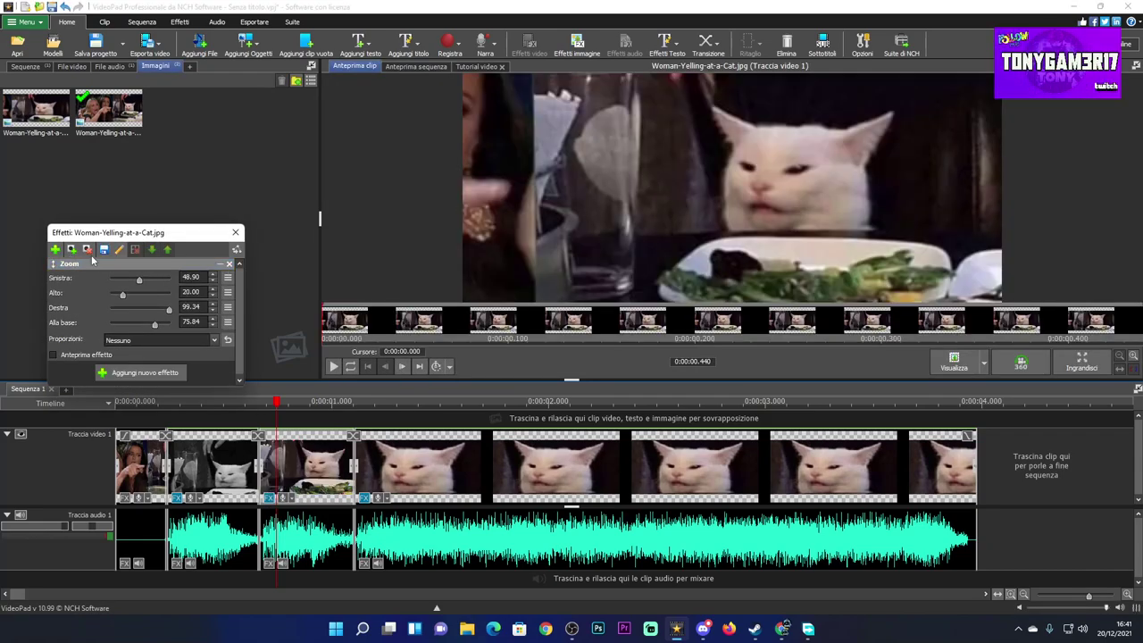
pyautogui.click(55, 250)
pyautogui.scroll(-3, 178, 357)
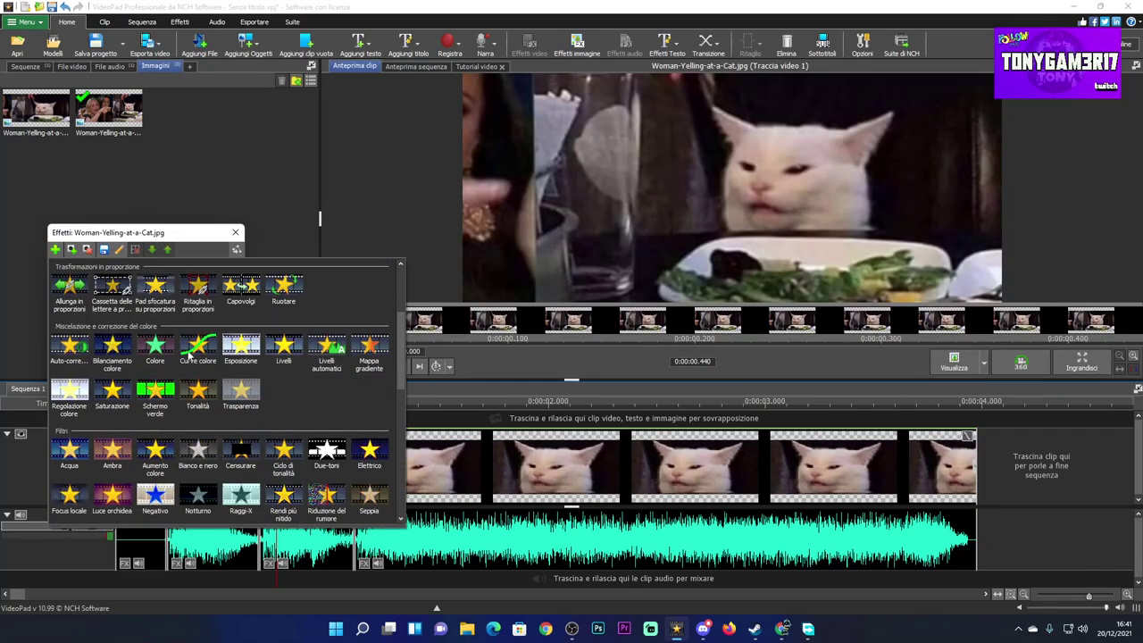
pyautogui.click(158, 353)
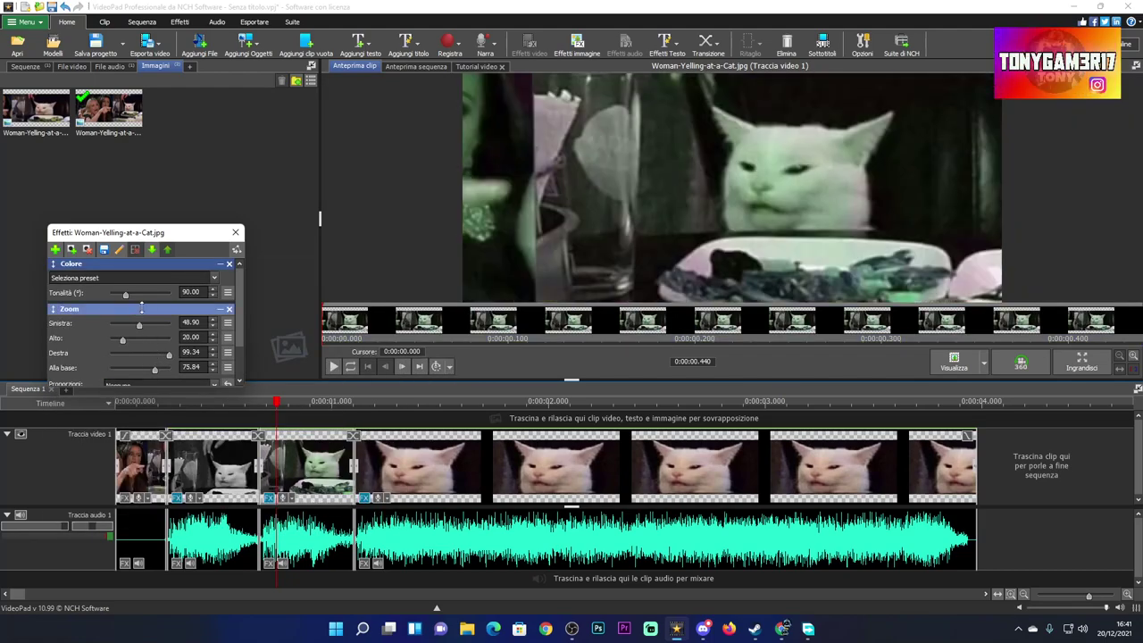
pyautogui.moveTo(161, 298); pyautogui.dragTo(162, 298)
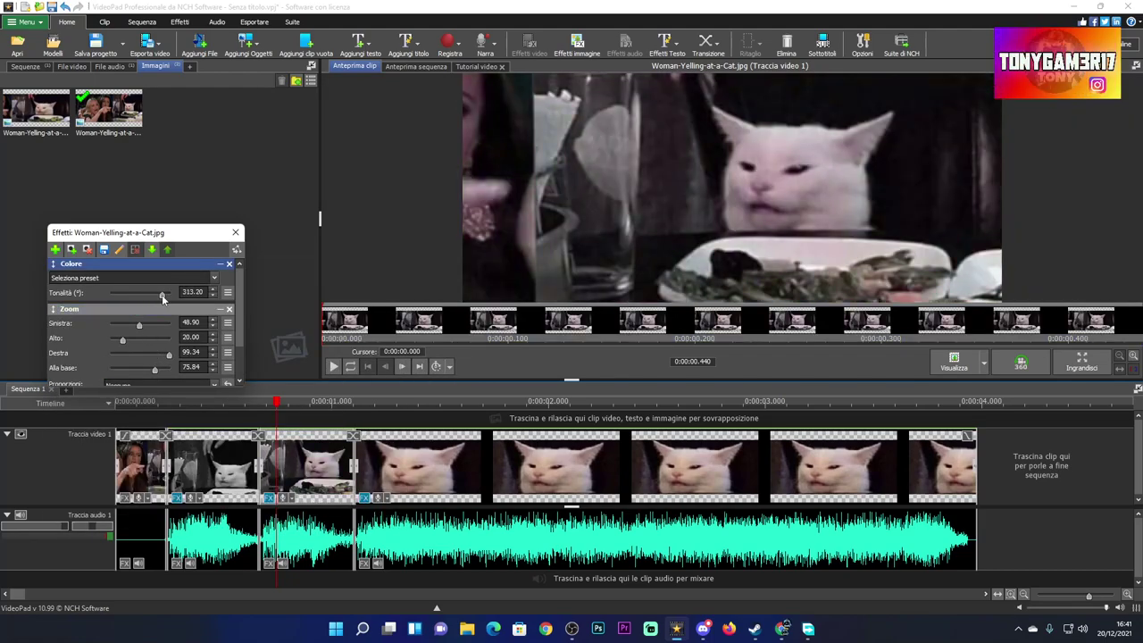
# - Add Aumento colore to the last segment with brightness about 0.52 and intensity 1.00
pyautogui.moveTo(276, 401); pyautogui.dragTo(363, 404)
pyautogui.click(363, 497)
pyautogui.click(59, 251)
pyautogui.click(57, 251)
pyautogui.scroll(-3, 201, 379)
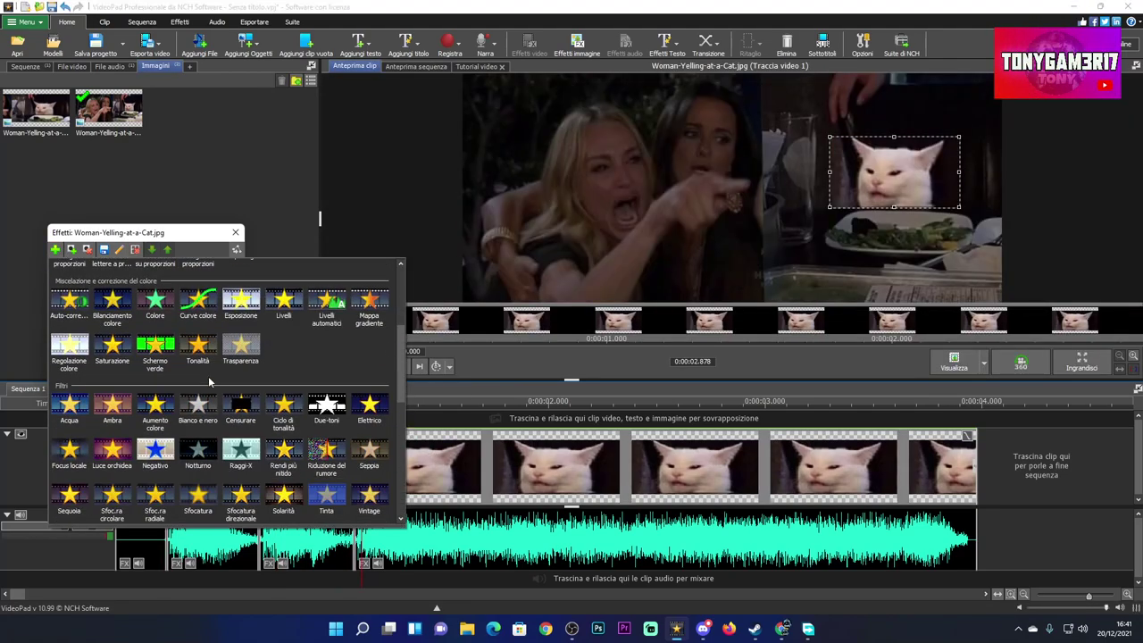
pyautogui.click(154, 360)
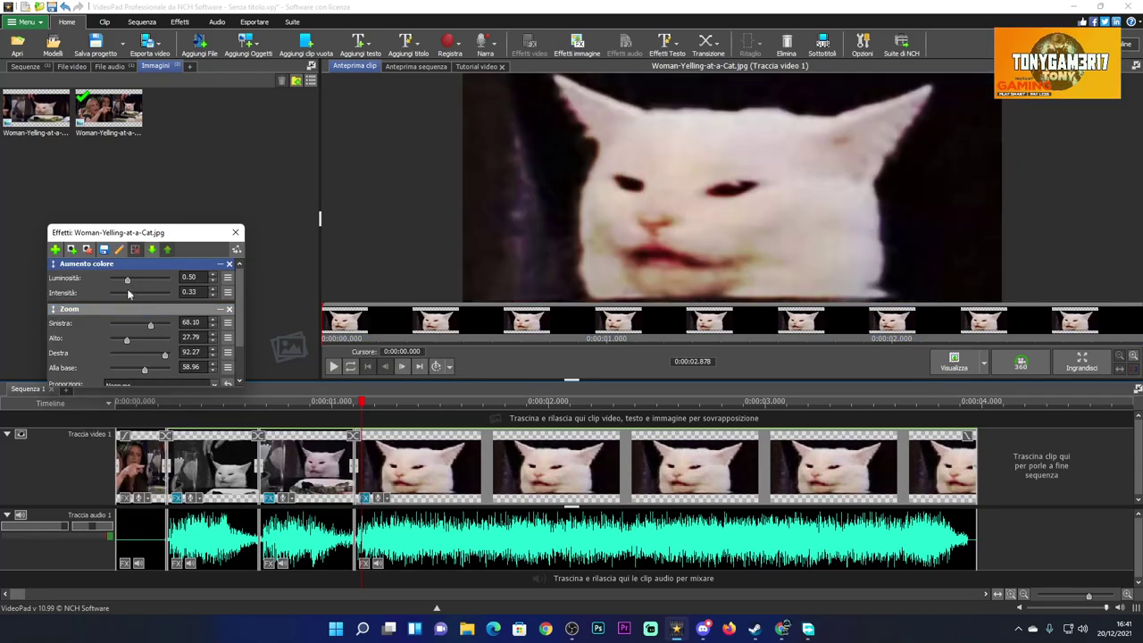
pyautogui.moveTo(131, 296)
pyautogui.mouseDown()
pyautogui.moveTo(170, 296)
pyautogui.moveTo(146, 282)
pyautogui.mouseUp()
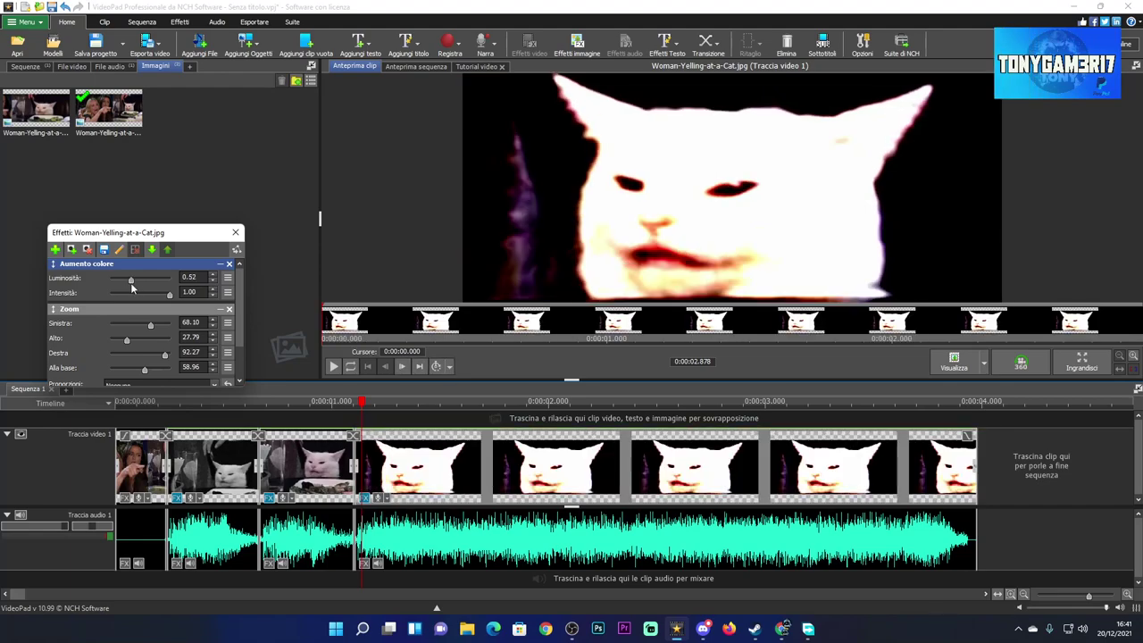
pyautogui.click(234, 232)
# - Play the sequence from the start to review the color effects on the segments
pyautogui.scroll(-2, 376, 418)
pyautogui.moveTo(266, 406); pyautogui.dragTo(106, 418)
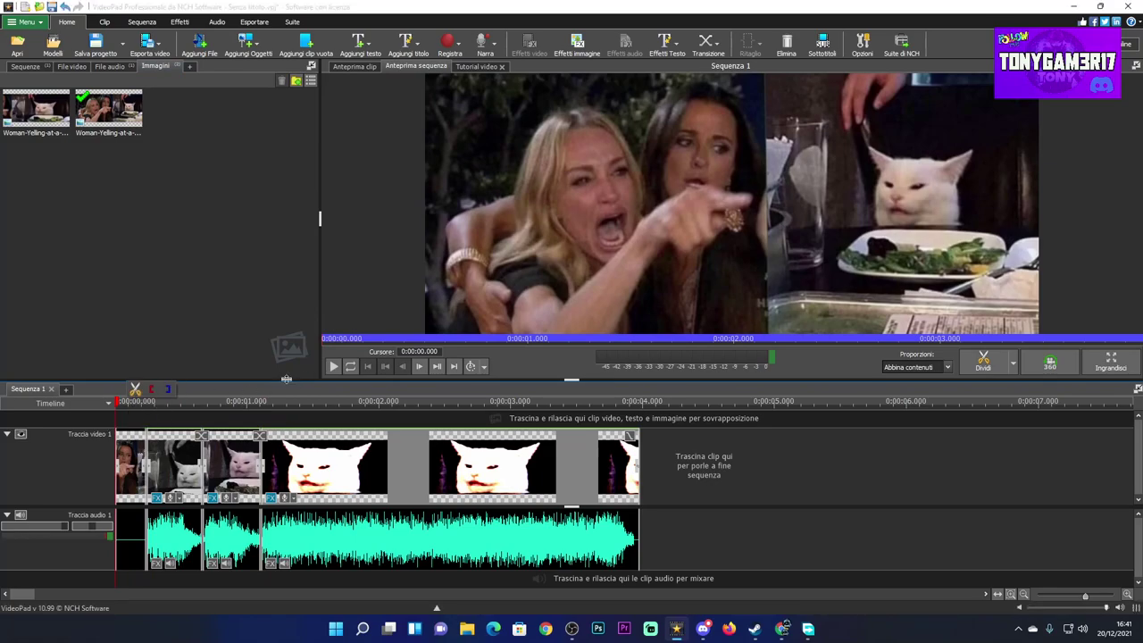
pyautogui.click(333, 368)
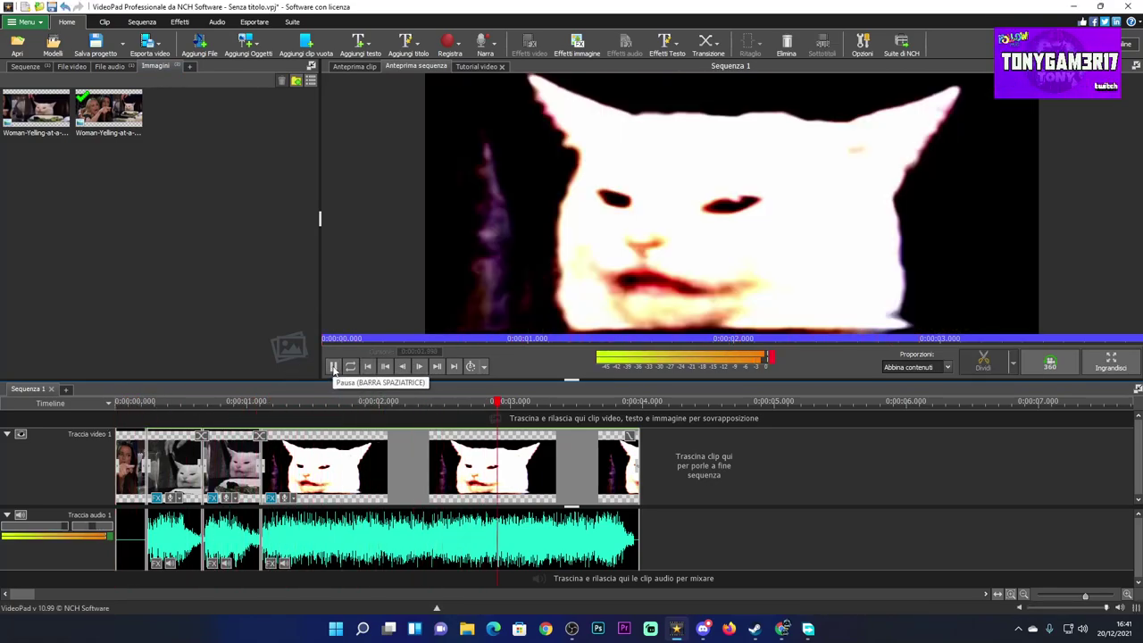
pyautogui.click(333, 368)
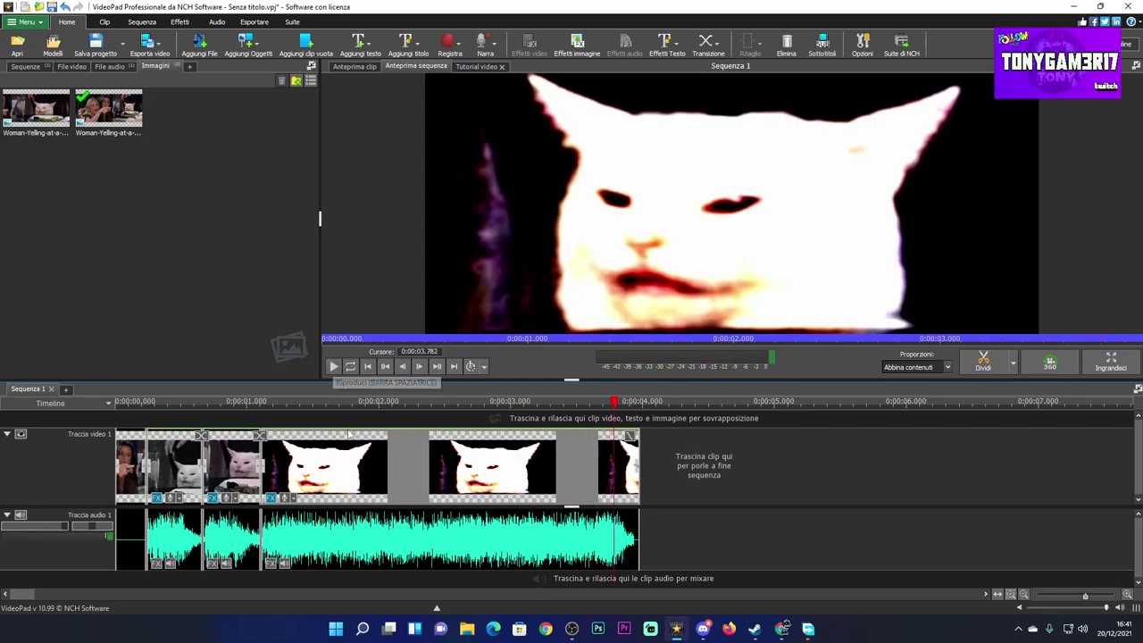
# - Try to set the fade-in duration of the first clip on the video track to 0:00:00.1
pyautogui.scroll(-5, 346, 441)
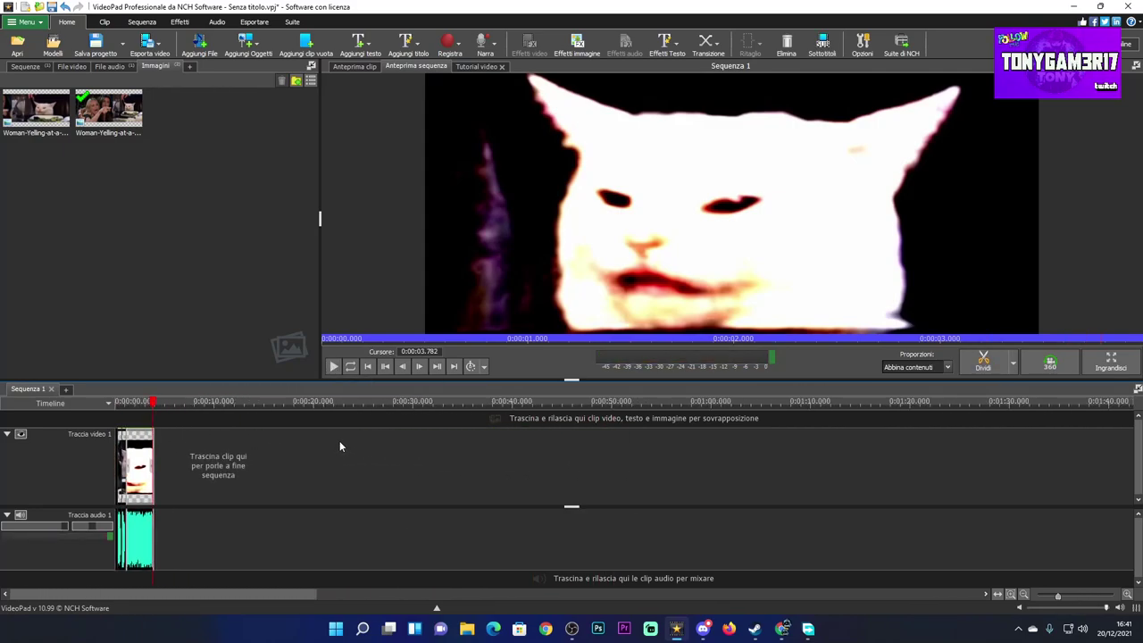
pyautogui.scroll(5, 86, 463)
pyautogui.click(126, 436)
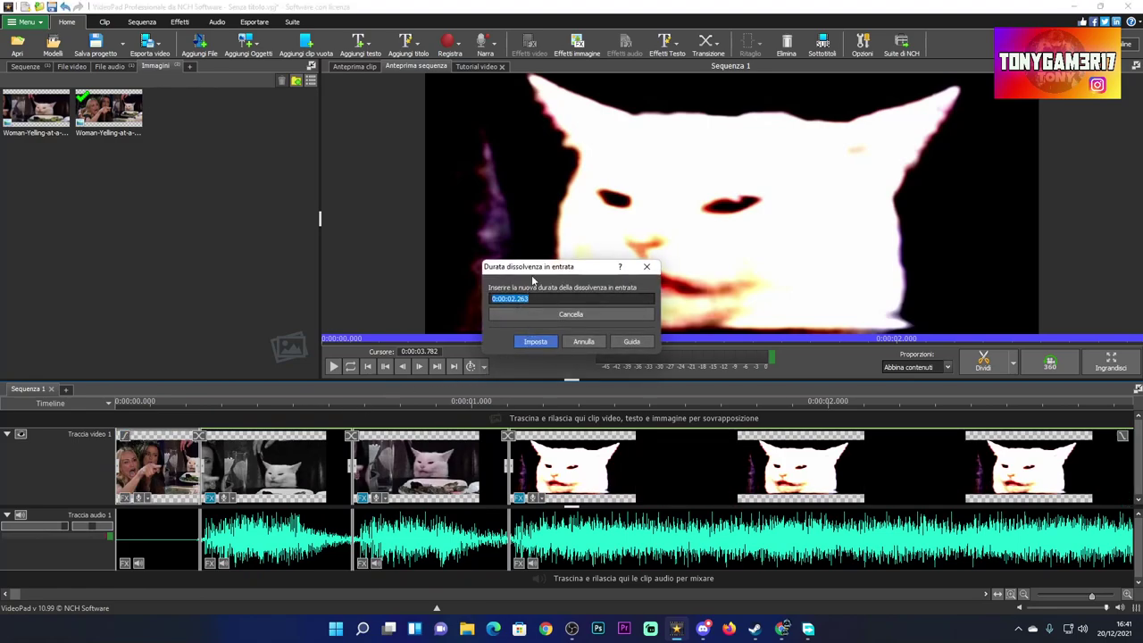
pyautogui.click(532, 345)
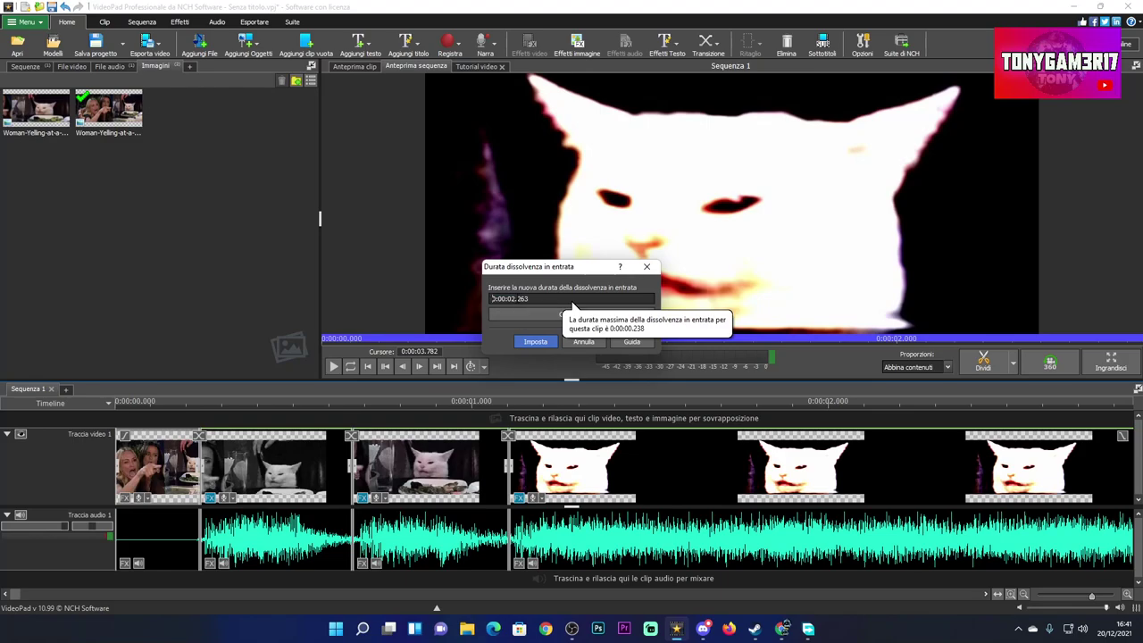
pyautogui.click(513, 300)
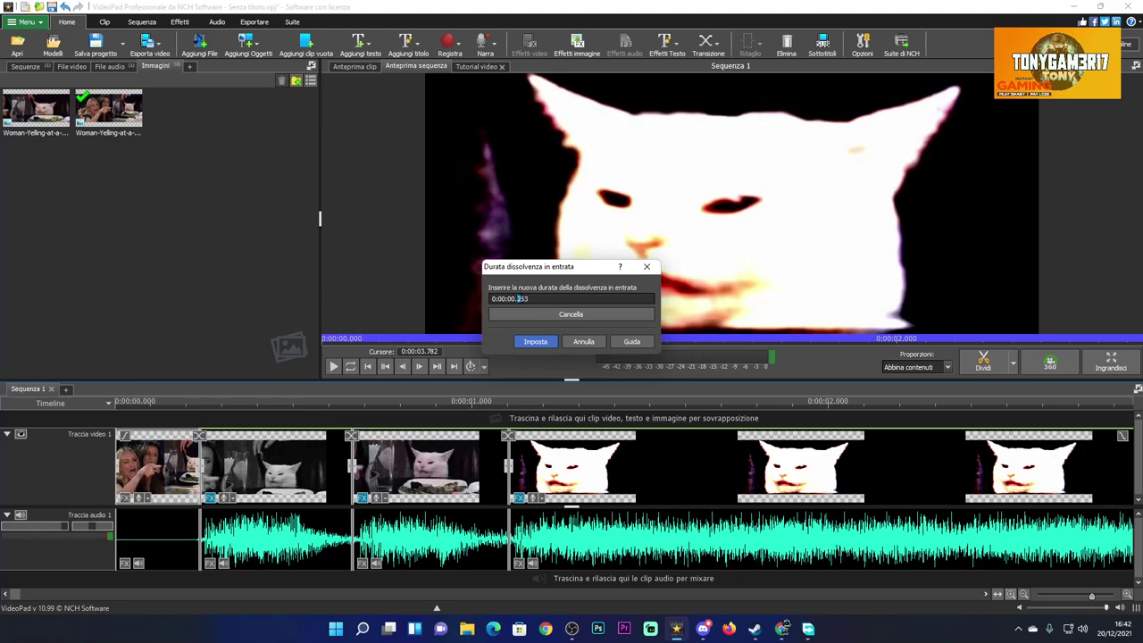
pyautogui.hotkey('shift', 'Right')
pyautogui.hotkey('shift', 'Right')
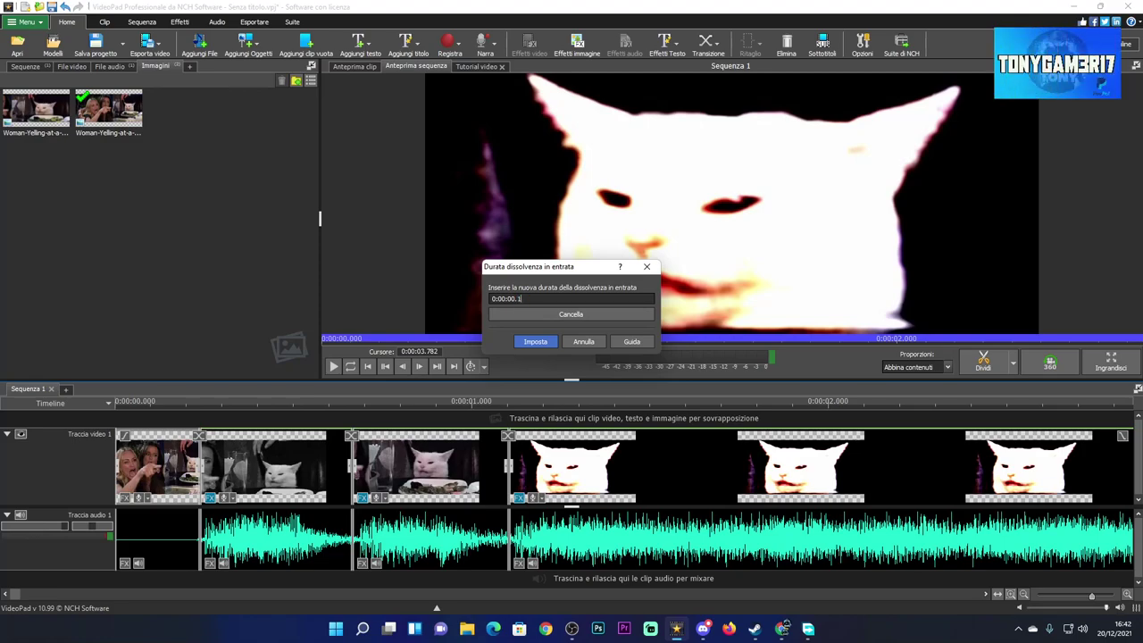
pyautogui.click(534, 343)
# - Play the sequence from the start to check the fade-in, and return the playhead to the beginning
pyautogui.scroll(-3, 143, 447)
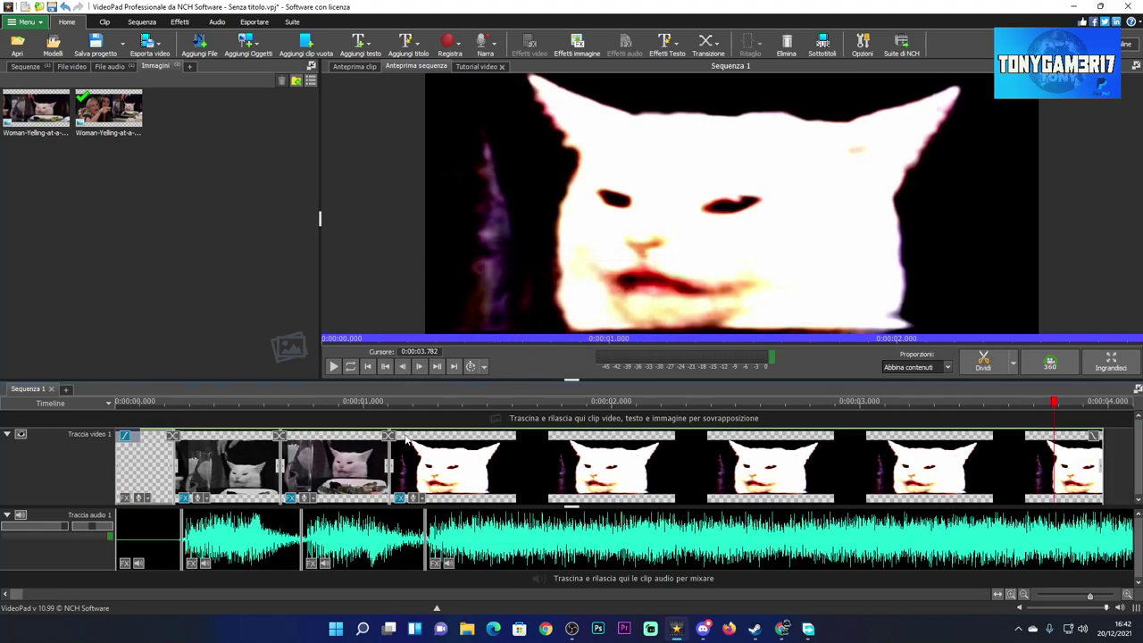
pyautogui.click(141, 422)
pyautogui.moveTo(142, 406); pyautogui.dragTo(105, 409)
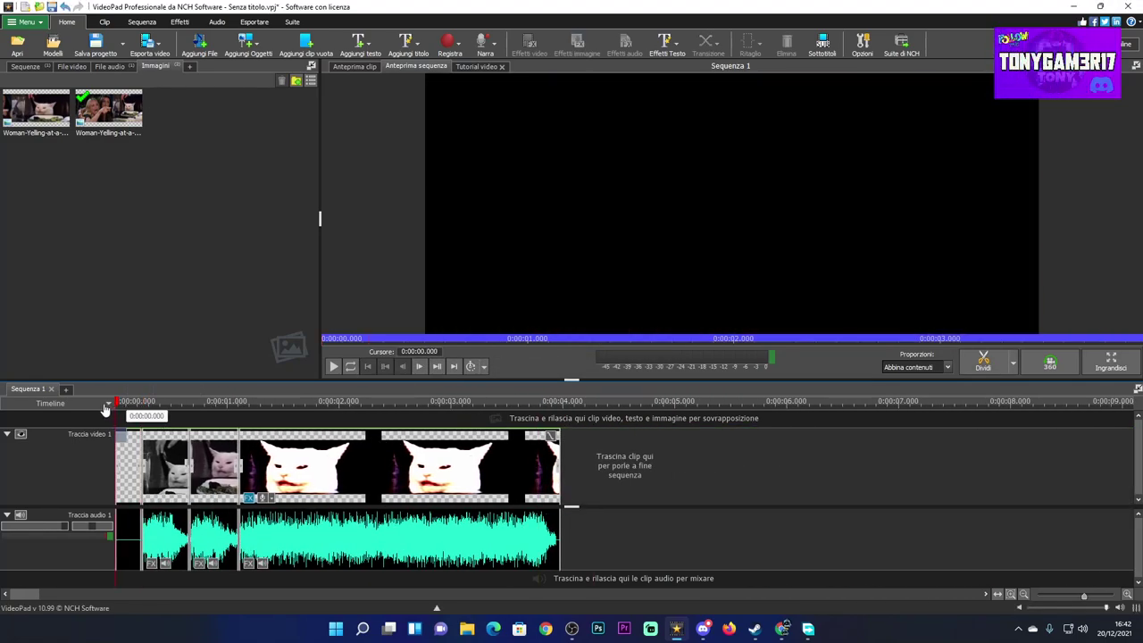
pyautogui.click(333, 367)
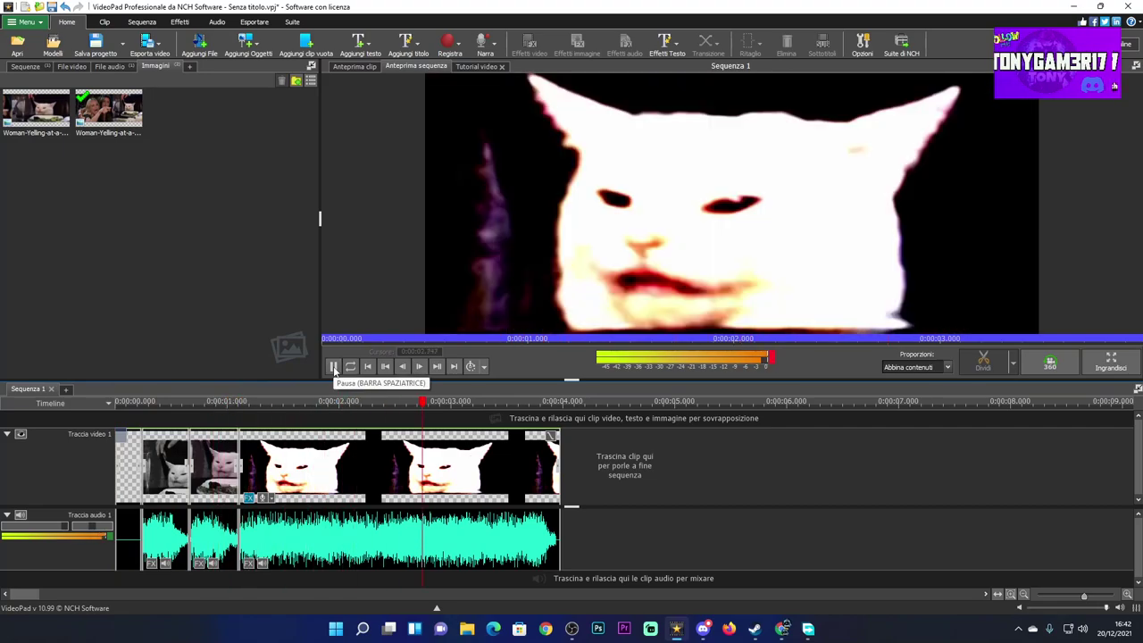
pyautogui.click(333, 368)
pyautogui.moveTo(471, 406); pyautogui.dragTo(442, 407)
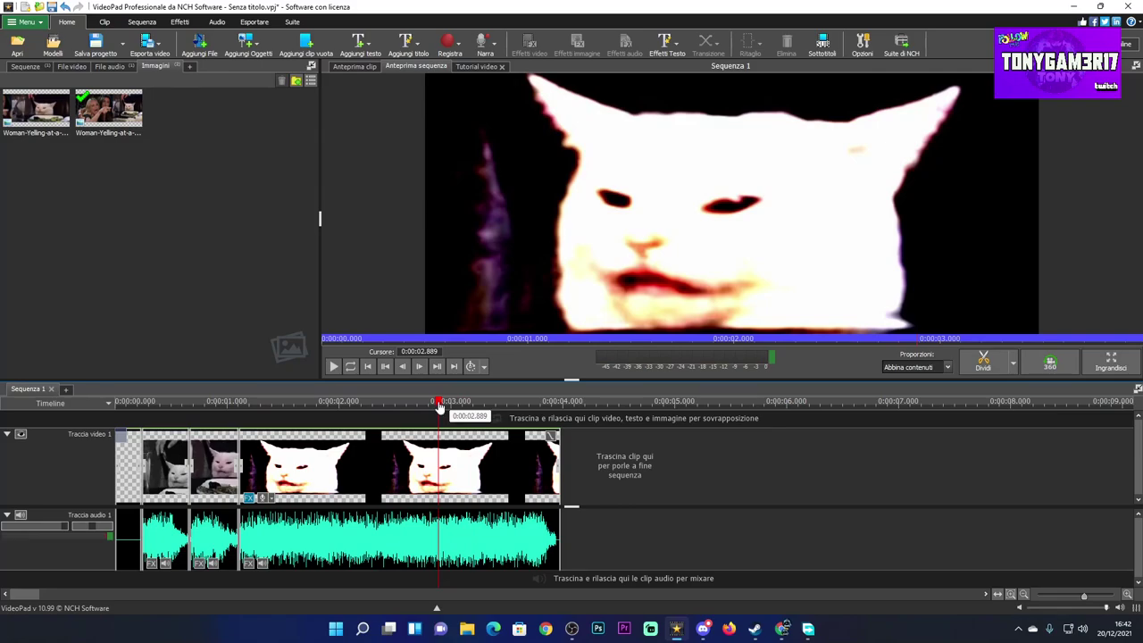
pyautogui.moveTo(374, 414); pyautogui.dragTo(109, 426)
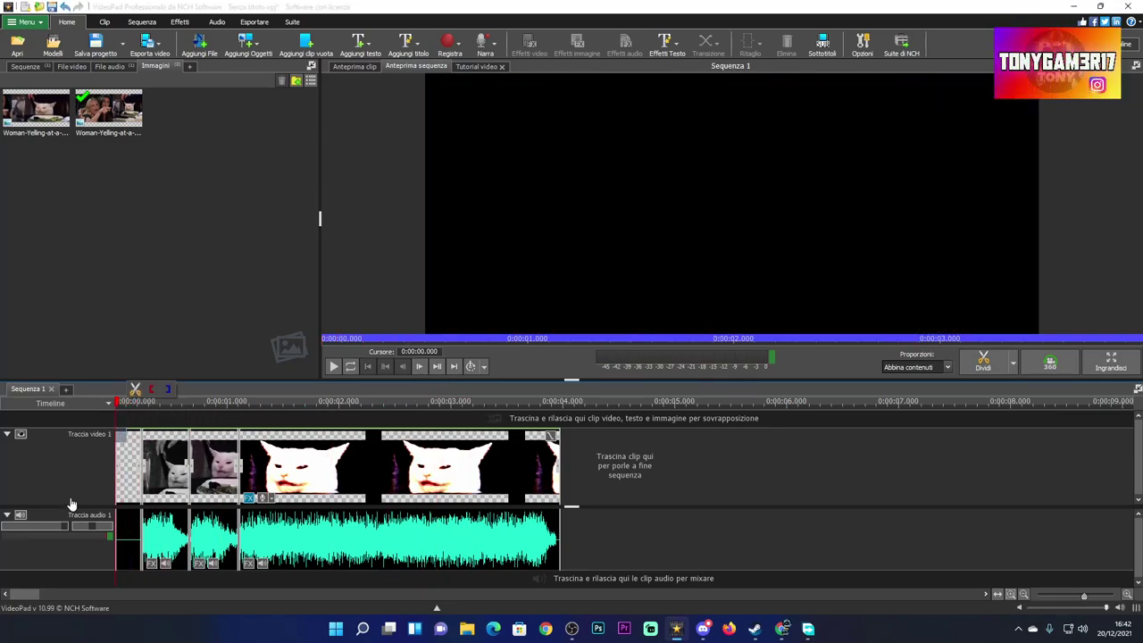
pyautogui.scroll(3, 61, 500)
pyautogui.scroll(-5, 62, 500)
pyautogui.scroll(10, 62, 498)
pyautogui.scroll(-8, 61, 497)
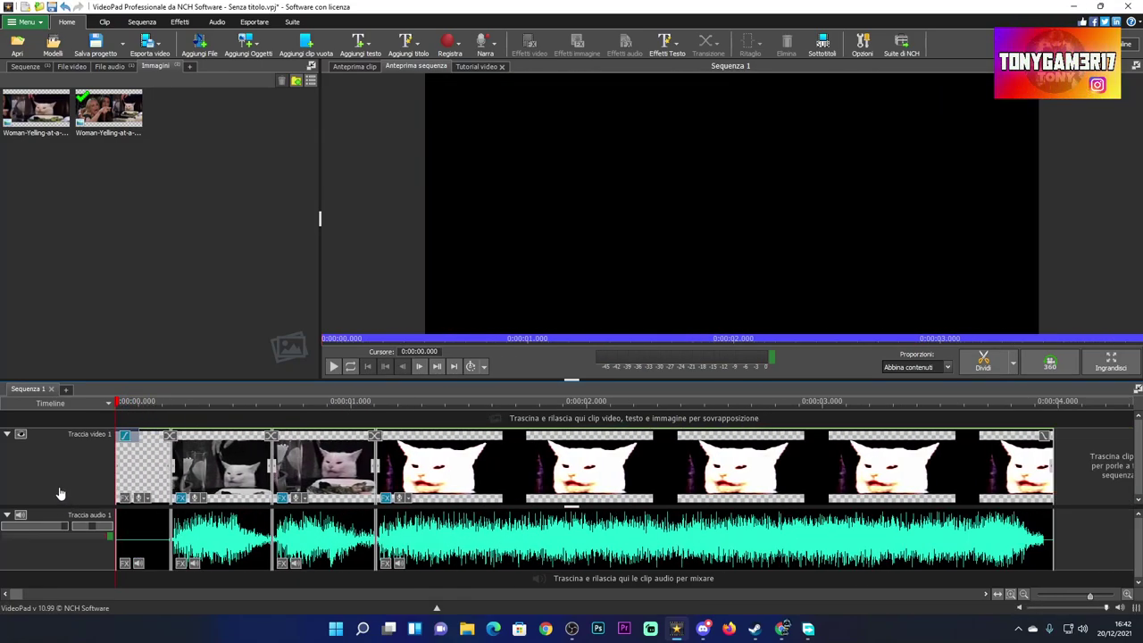
pyautogui.scroll(2, 59, 495)
pyautogui.scroll(-3, 143, 489)
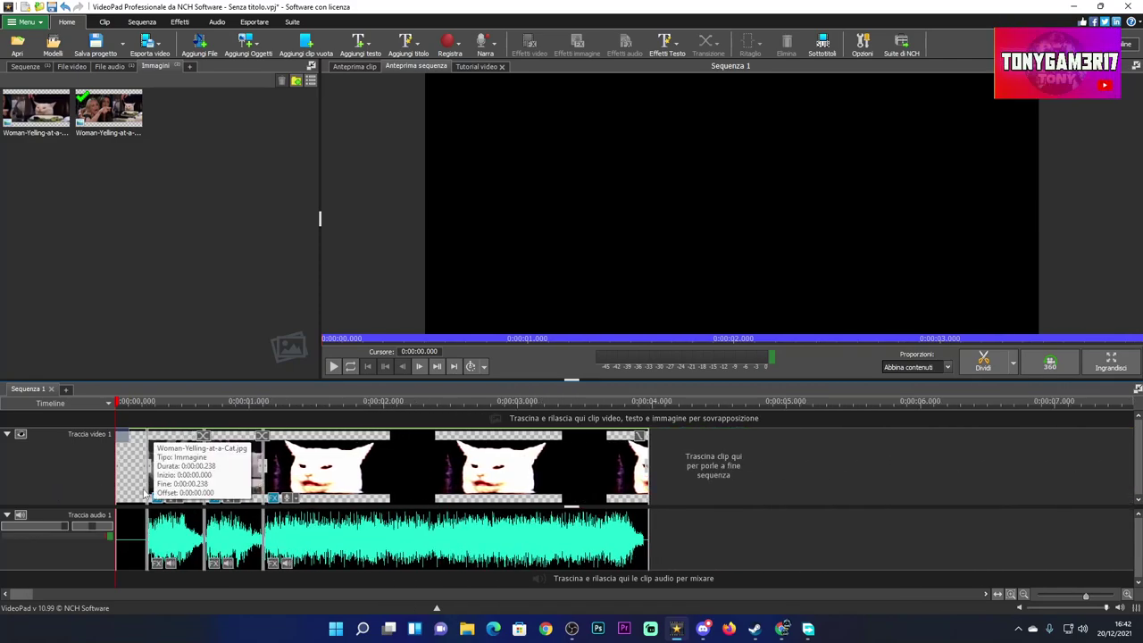
# - Undo the fade-in duration change on the first clip
pyautogui.click(178, 456)
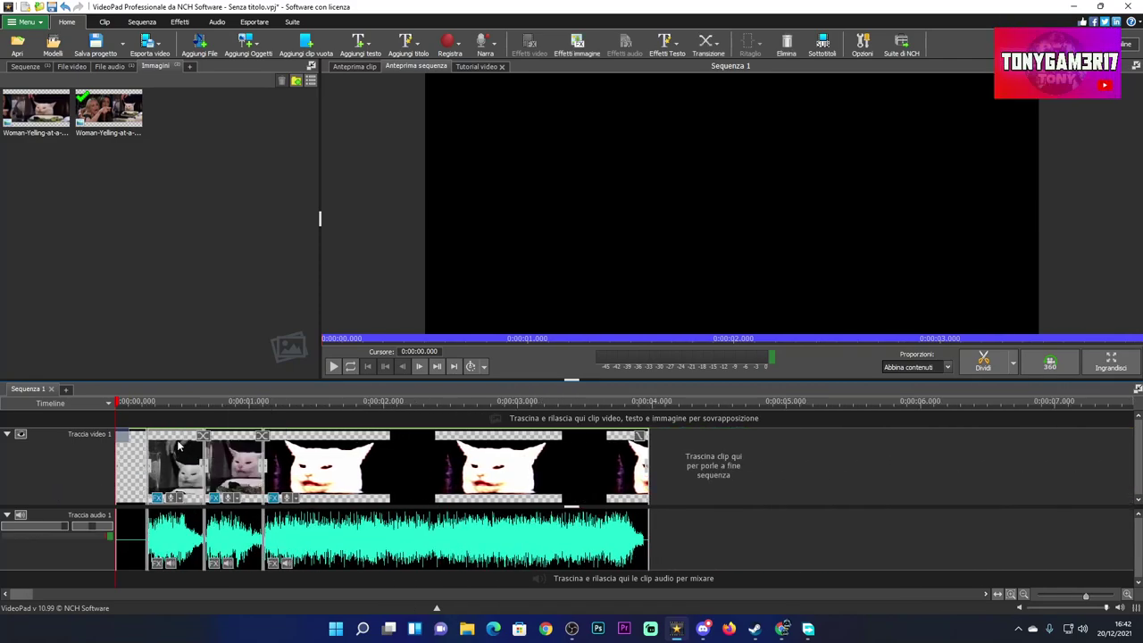
pyautogui.hotkey('ctrl', 'z')
pyautogui.hotkey('ctrl', 'z')
pyautogui.hotkey('ctrl', 'z')
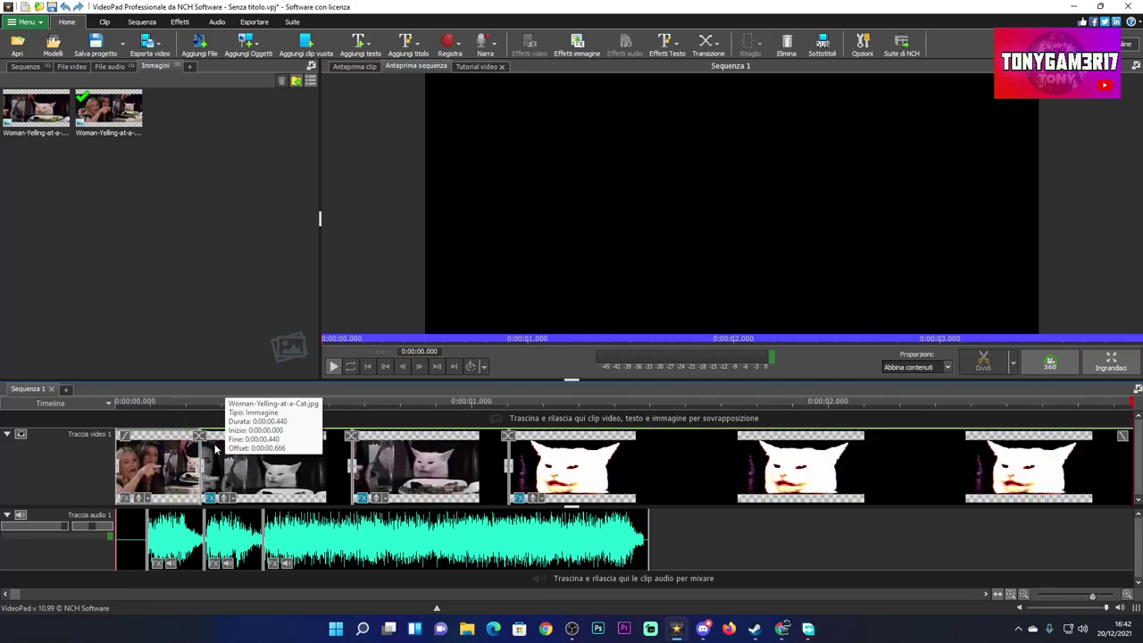